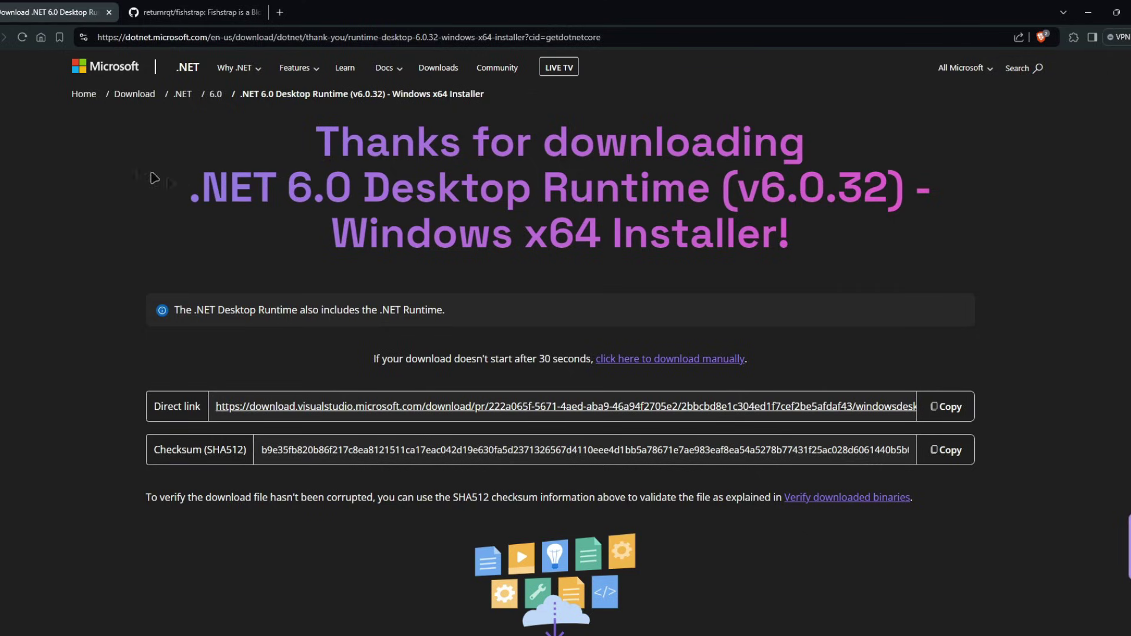
double_click(209, 190)
left_click(369, 192)
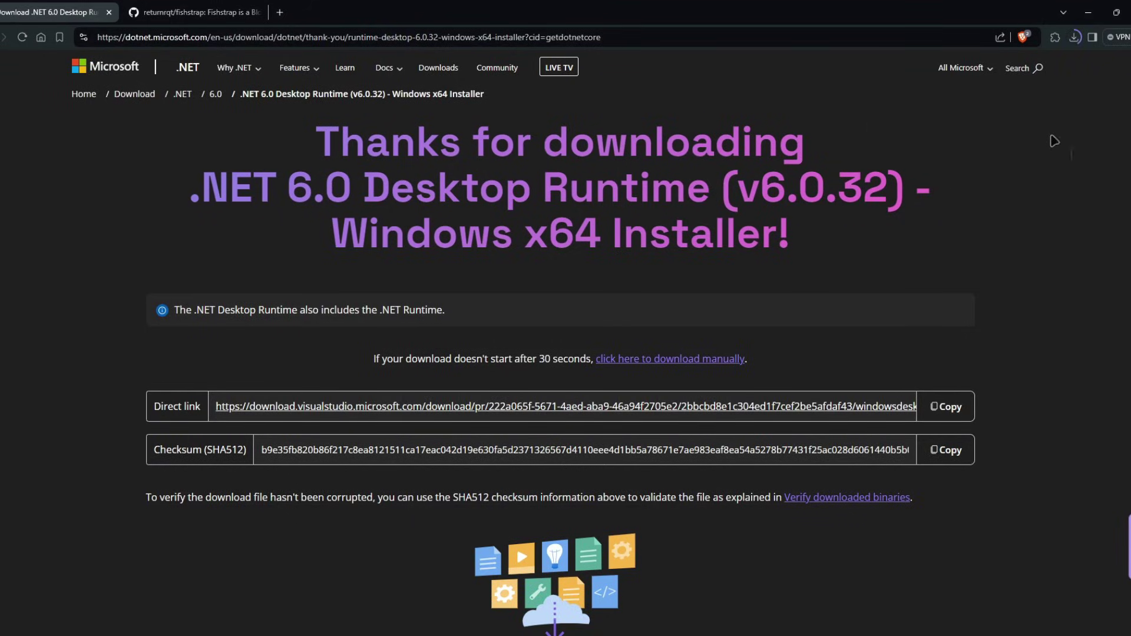
- Open the latest release, 2.8.1.5, of the Fishstrap GitHub repository and go to its downloadable assets
left_click(198, 14)
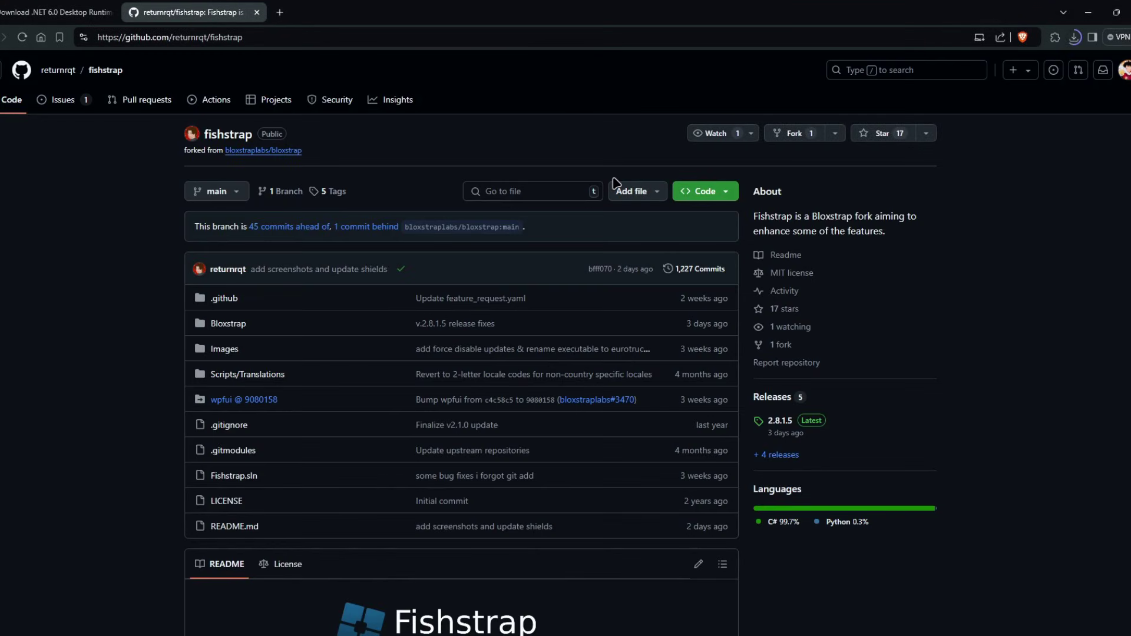
scroll(896, 199, "down", 3)
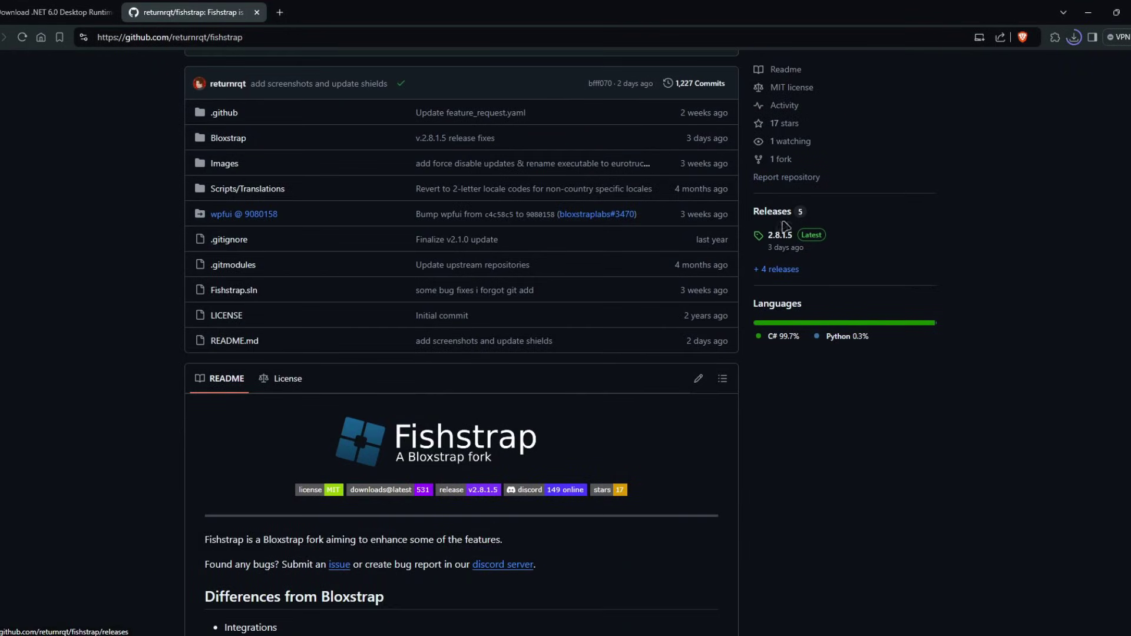
left_click(781, 247)
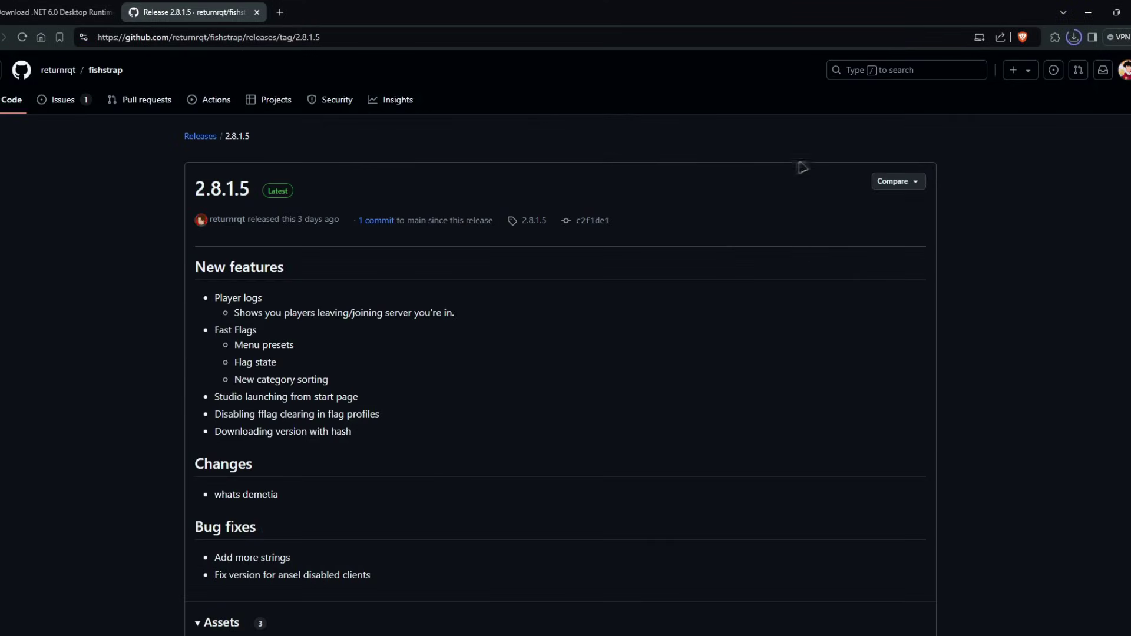
scroll(795, 177, "down", 3)
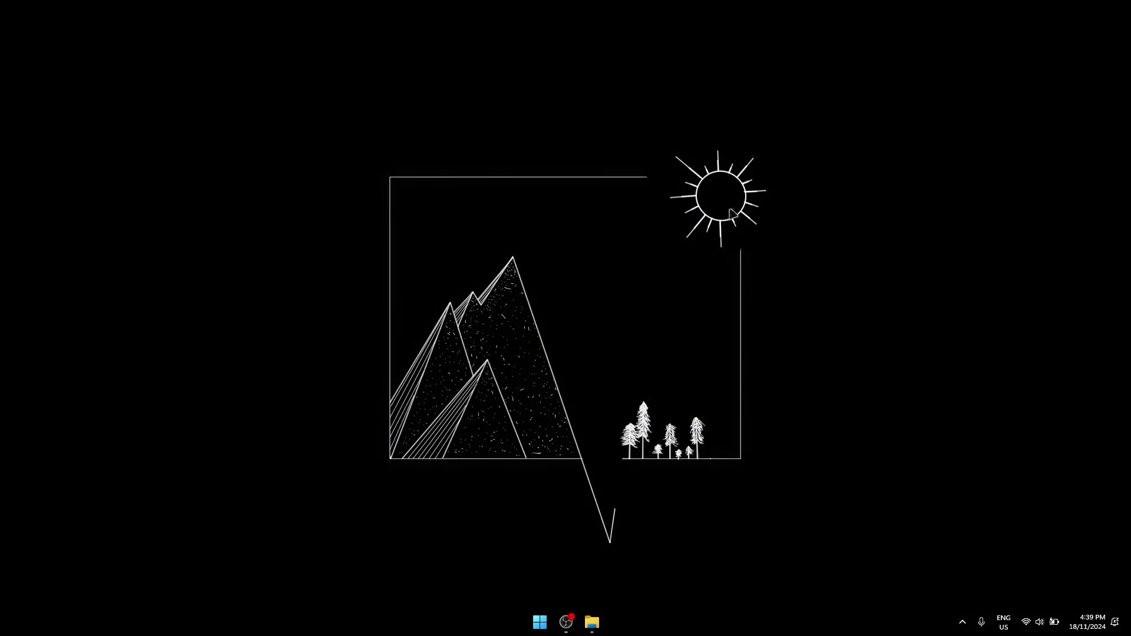
- Run the windowsdesktop-runtime-6.0.32 installer from the Downloads folder and install the Windows Desktop Runtime
key("super")
left_click(589, 272)
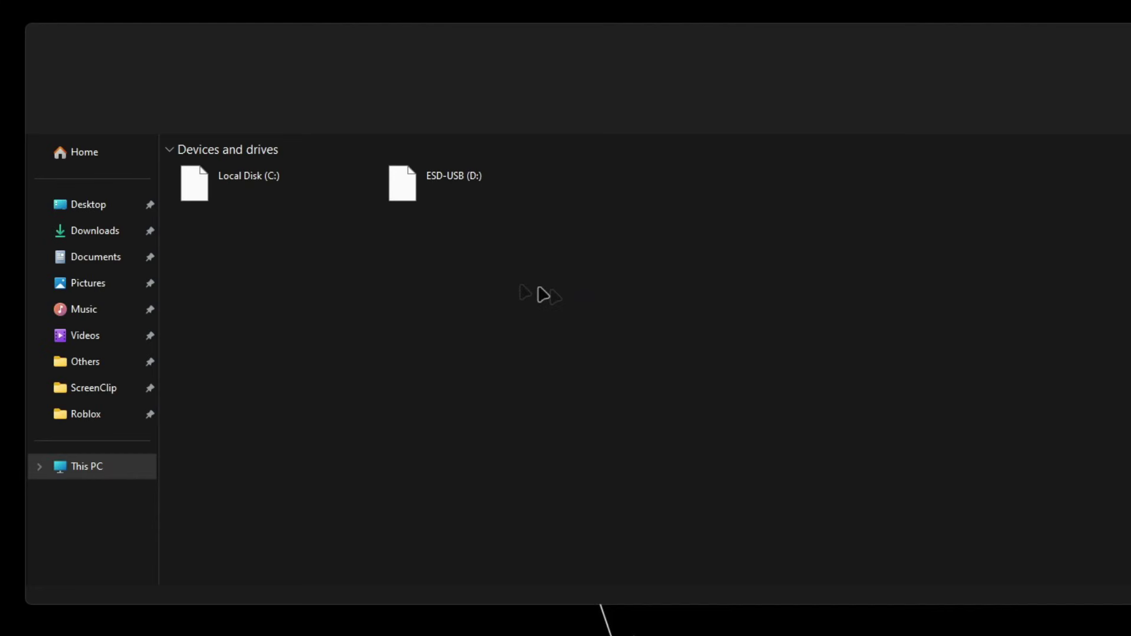
left_click(94, 232)
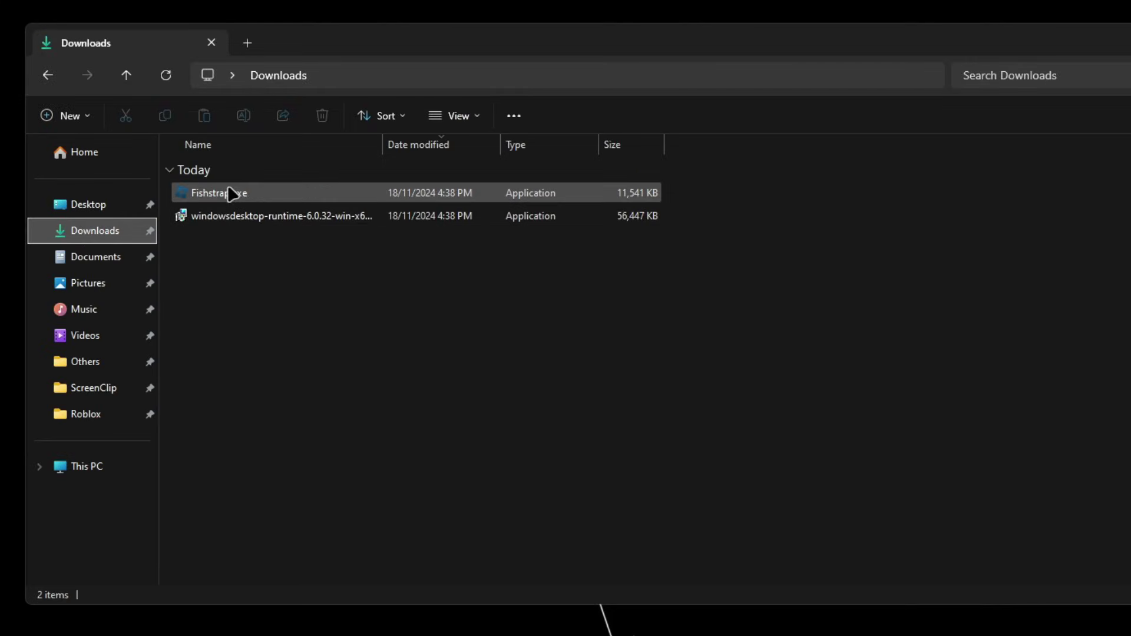
double_click(250, 218)
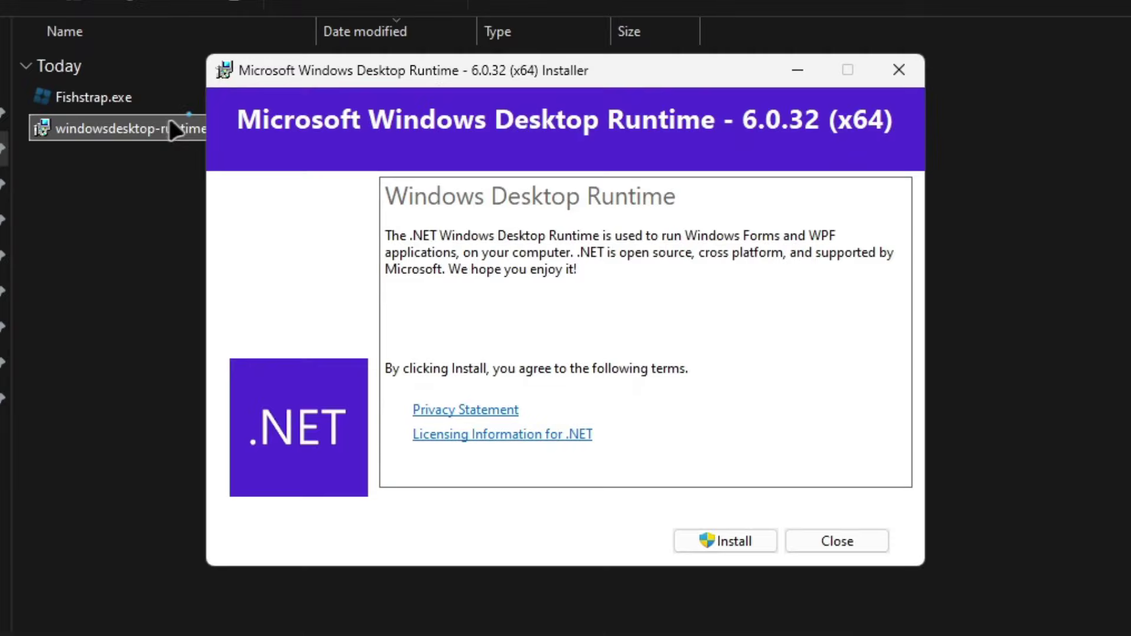
left_click(713, 539)
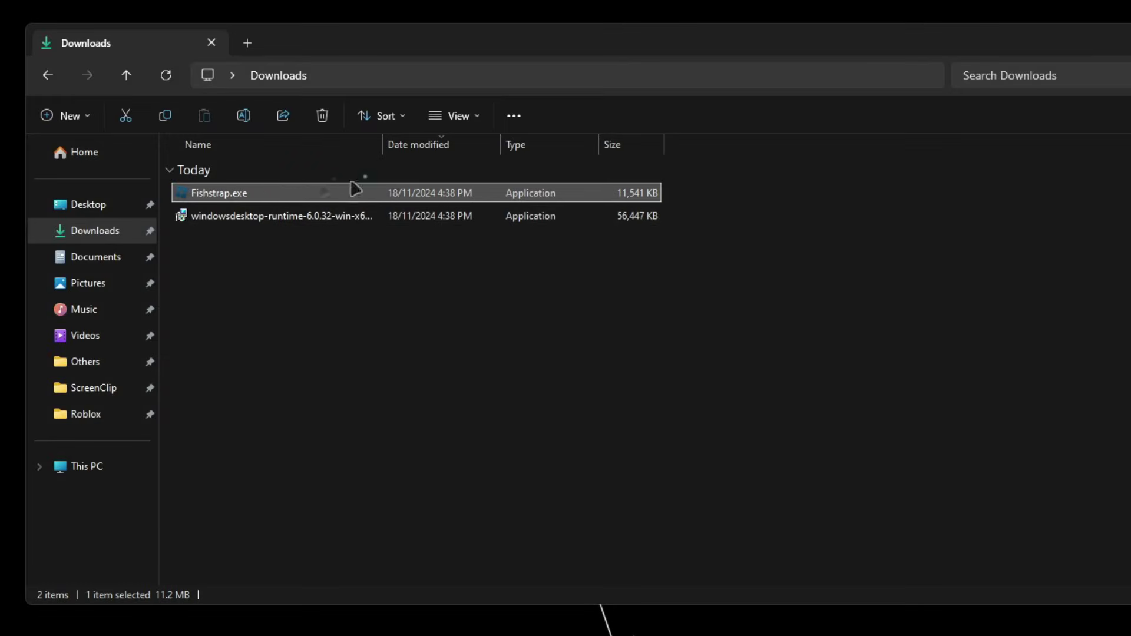
- Install Fishstrap in English to the default location with both shortcuts, and have it install and launch Roblox
left_click(651, 313)
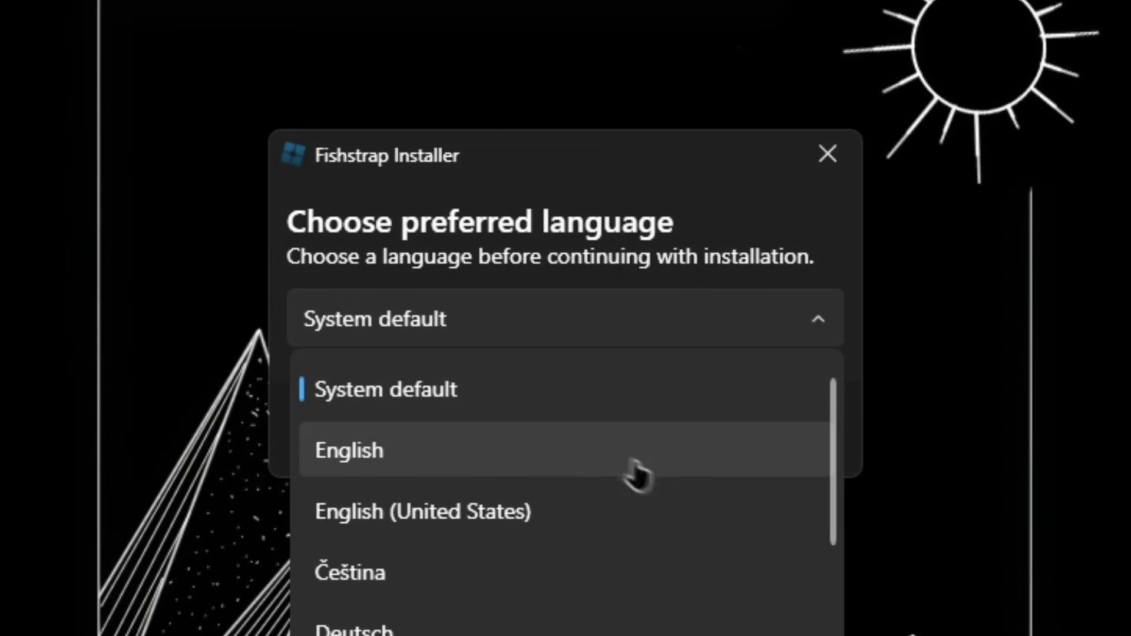
left_click(456, 452)
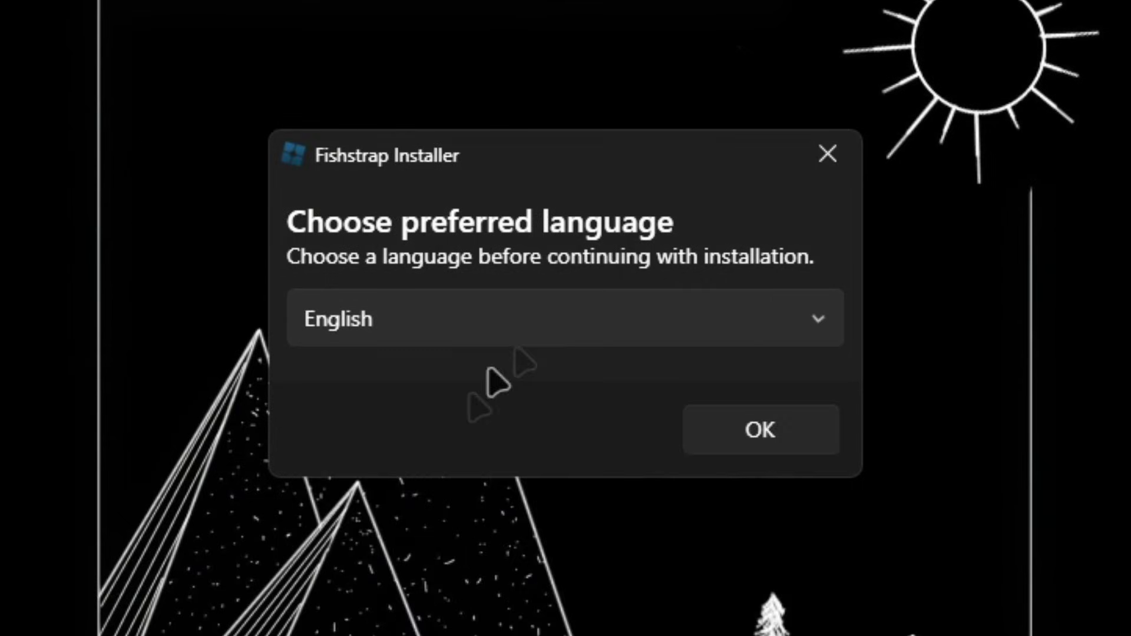
left_click(745, 434)
left_click(848, 584)
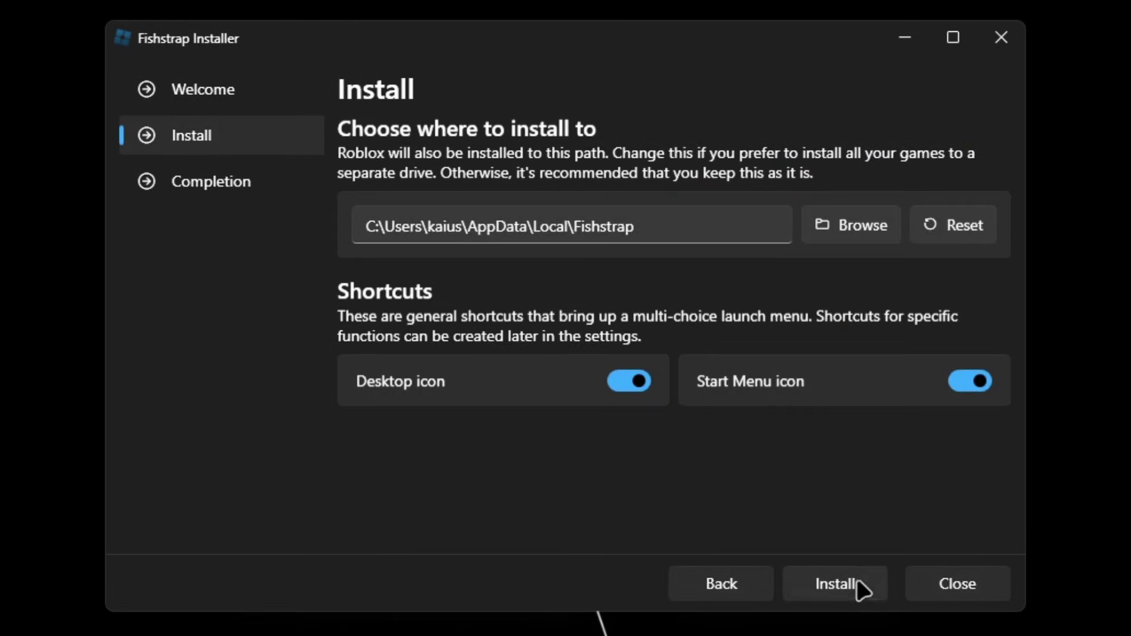
left_click(857, 586)
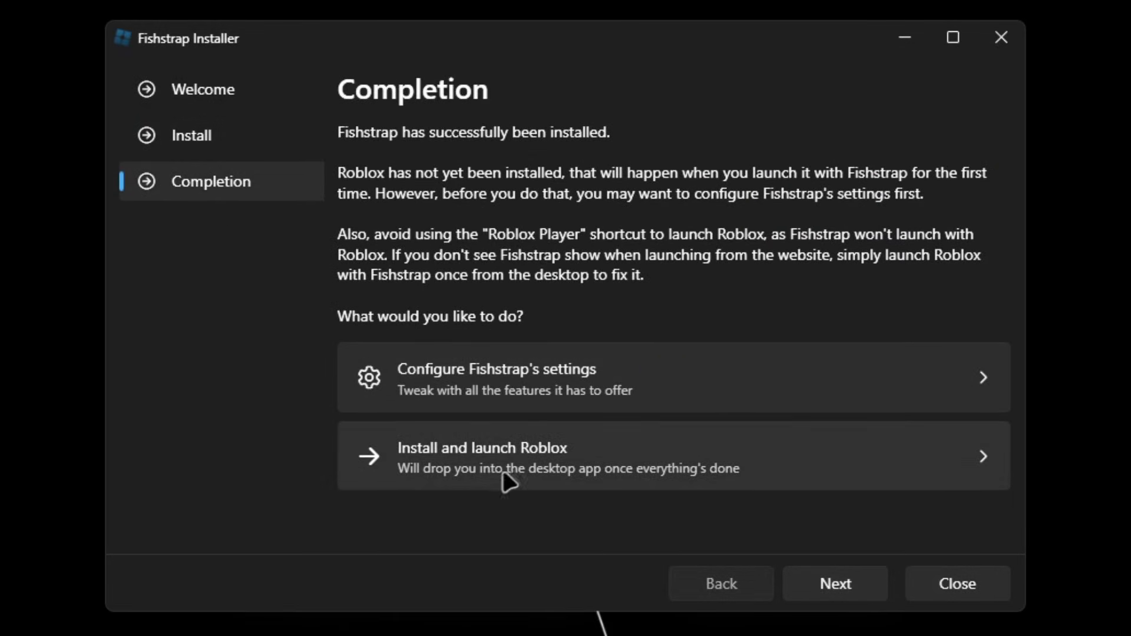
left_click(785, 461)
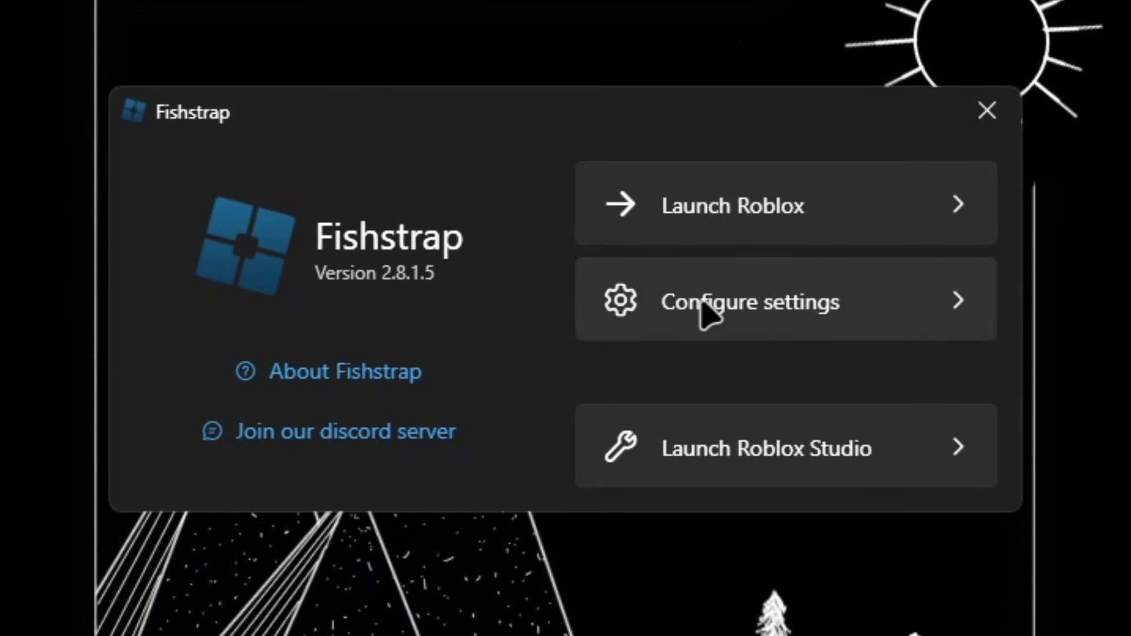
- Open Fishstrap's settings and review the Integrations, Bootstrapper and Deployment options
left_click(704, 309)
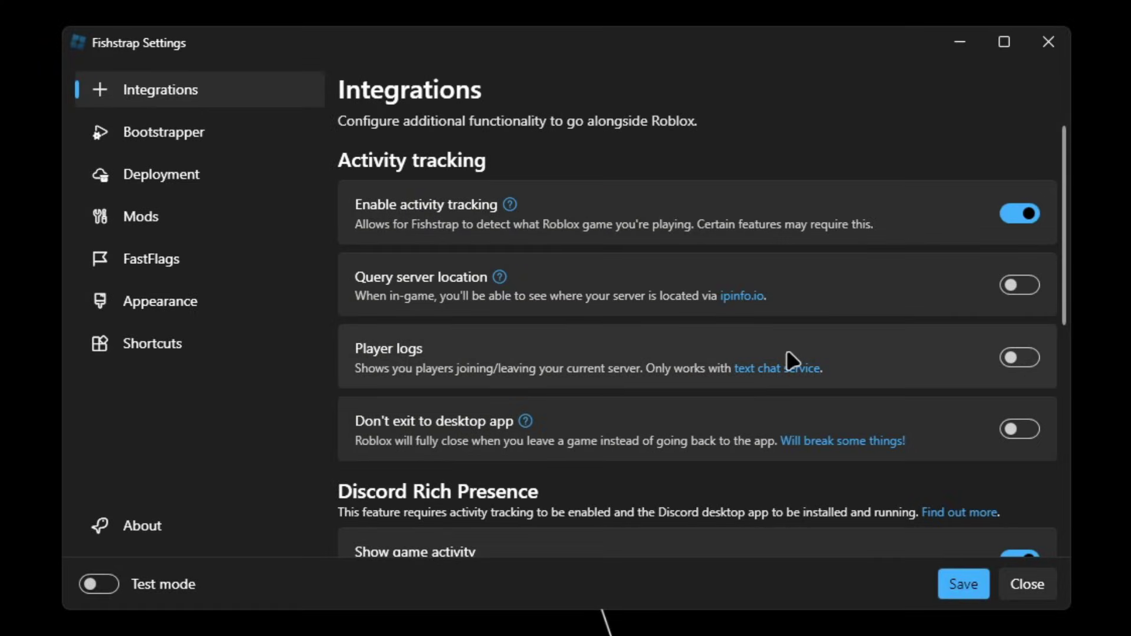
scroll(760, 458, "down", 1)
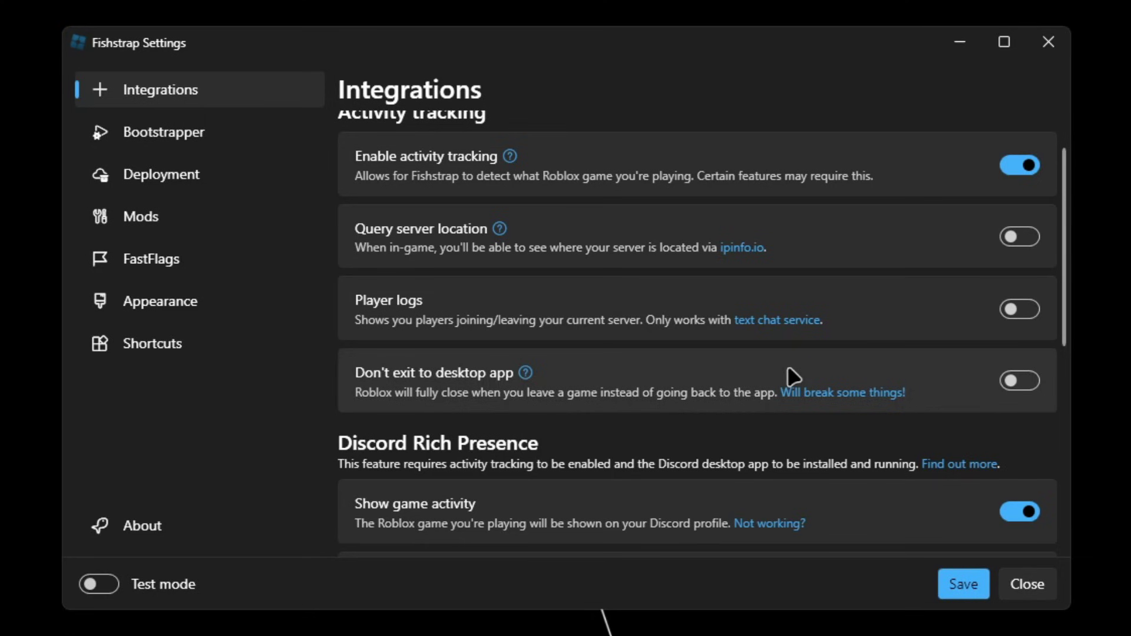
scroll(458, 318, "down", 3)
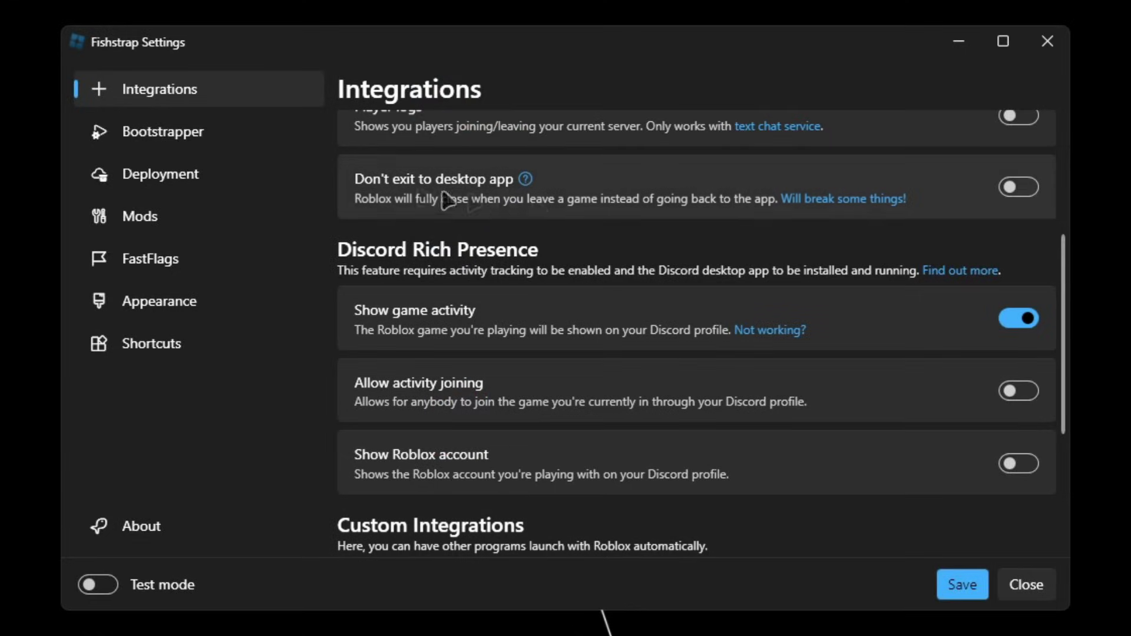
left_click(261, 135)
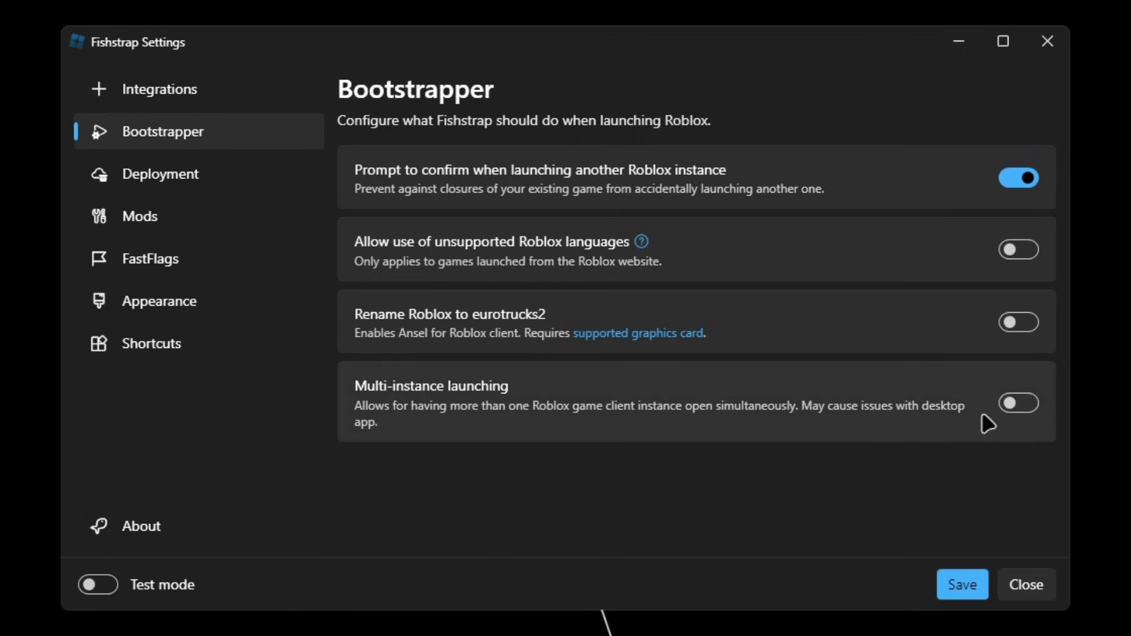
left_click(233, 187)
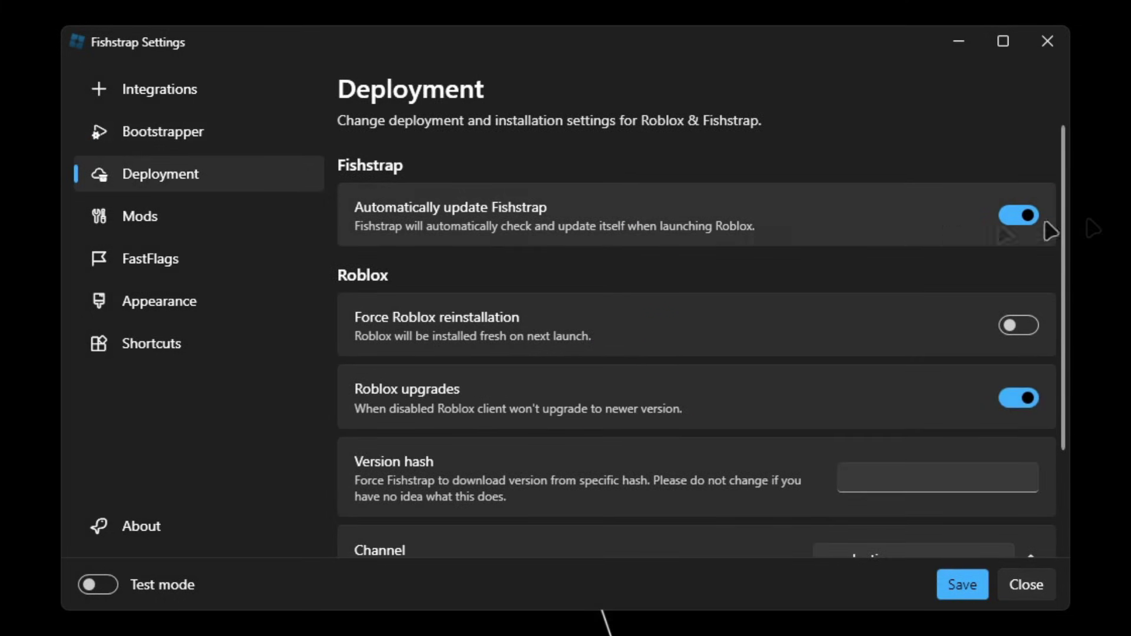
scroll(863, 209, "down", 2)
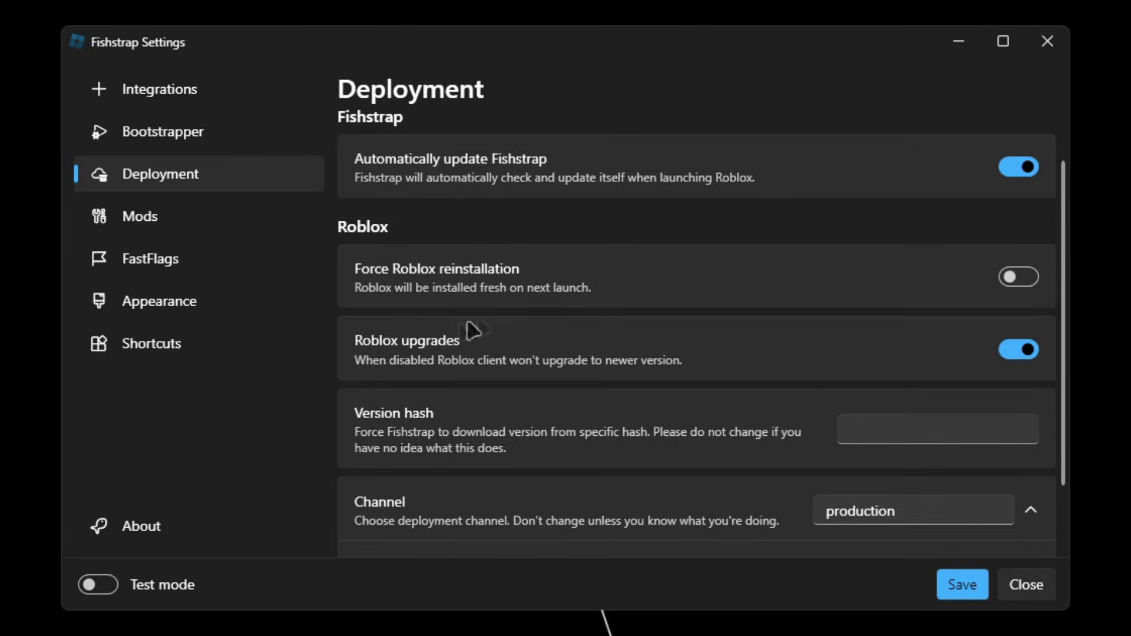
scroll(1008, 344, "down", 2)
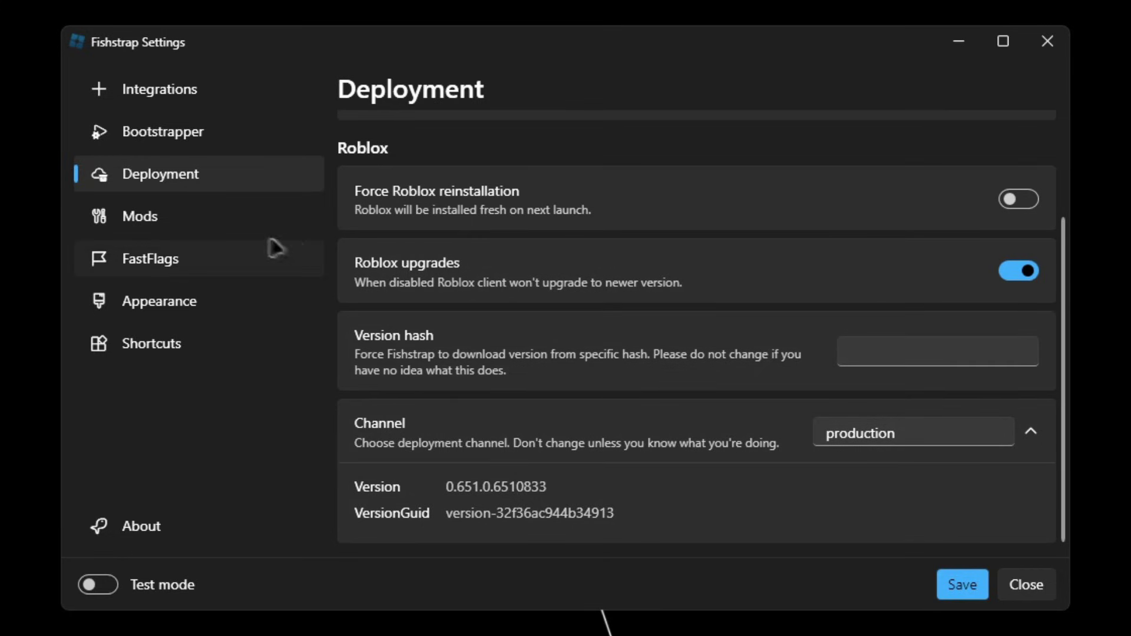
- Open Fishstrap's Mods folder and go from there to the Roblox\Player folder inside the Fishstrap directory
left_click(255, 224)
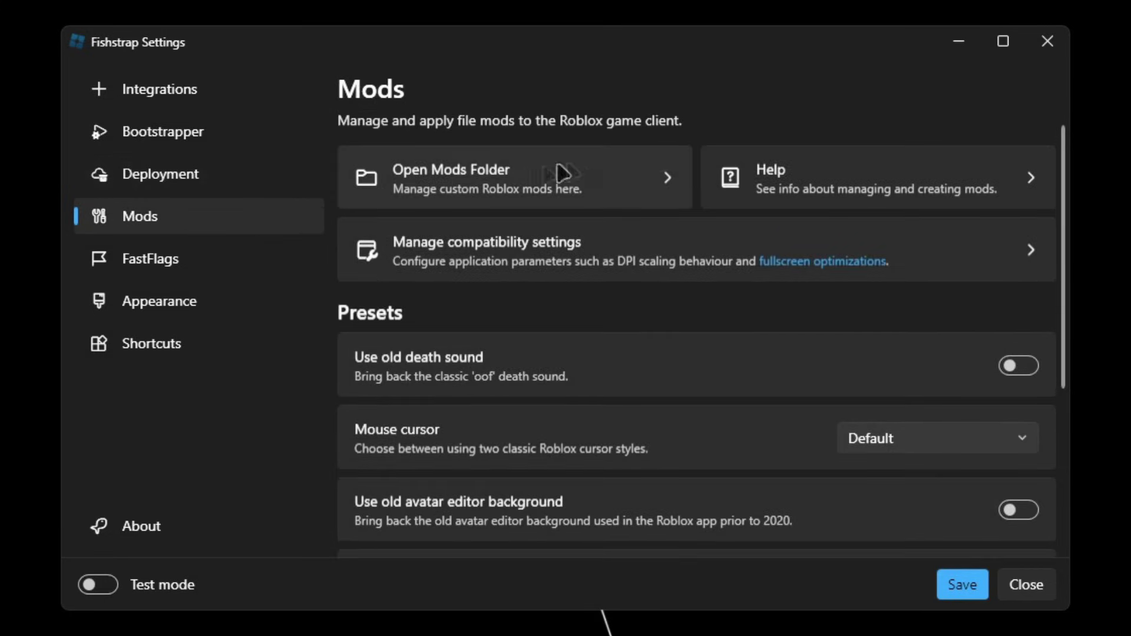
left_click(606, 192)
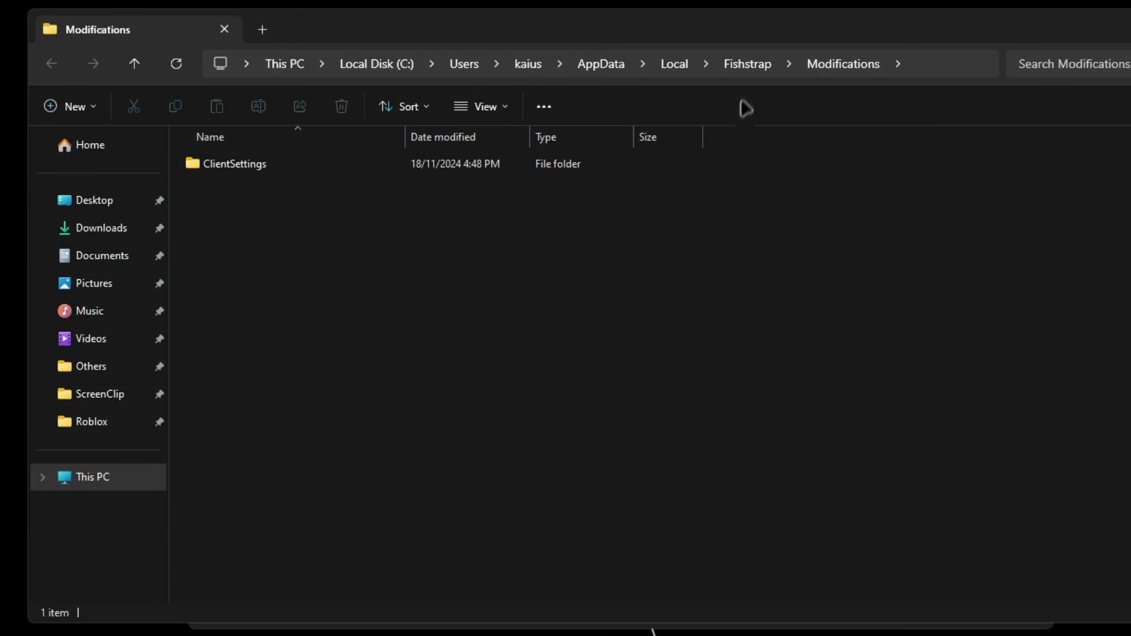
left_click(750, 65)
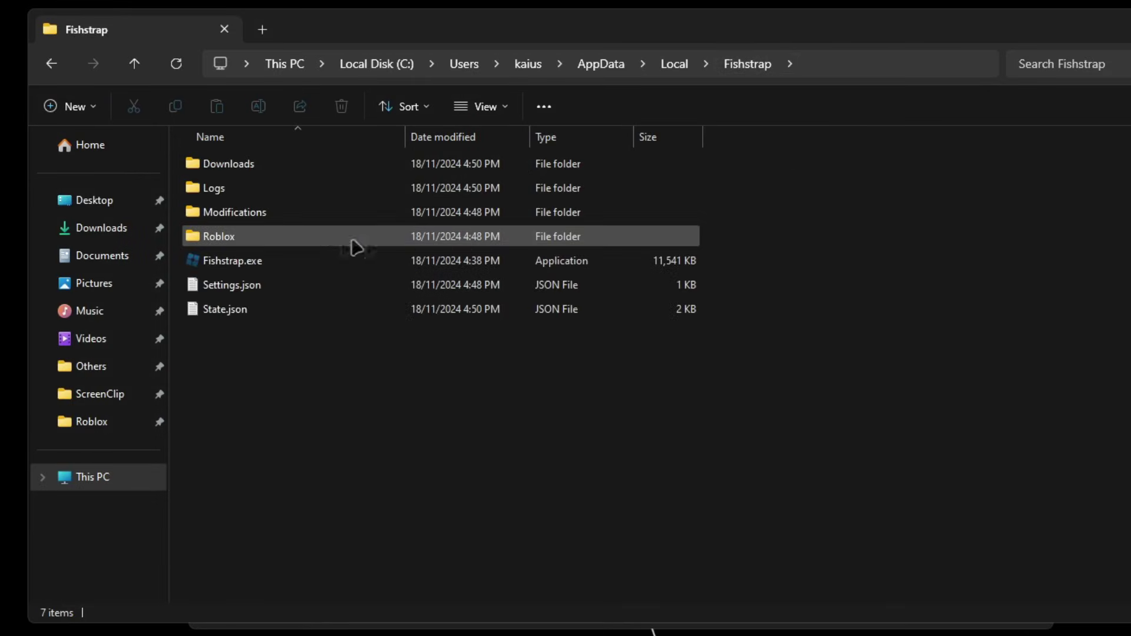
double_click(253, 246)
double_click(269, 168)
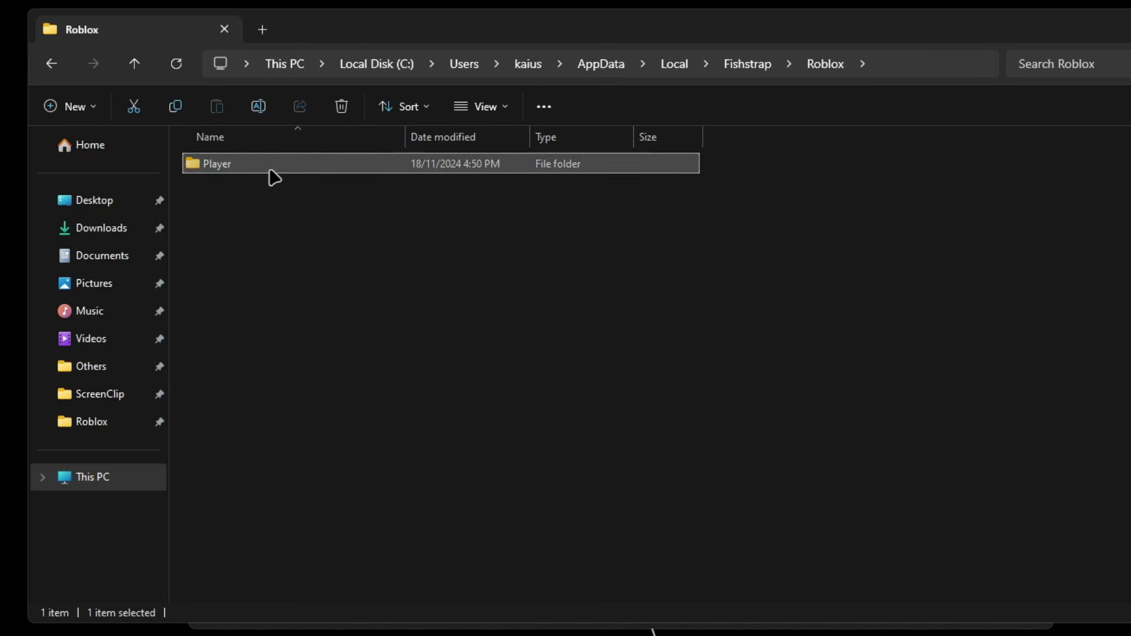
- Locate RobloxPlayerBeta.exe in the Player folder and copy the file
scroll(653, 631, "down", 13)
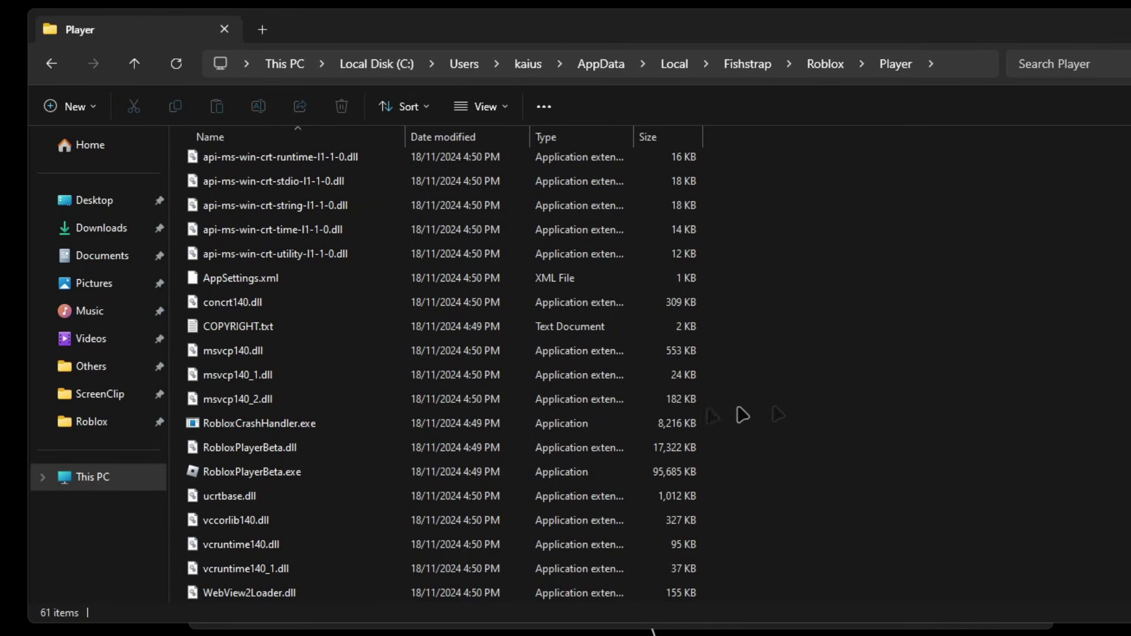
left_click(330, 472)
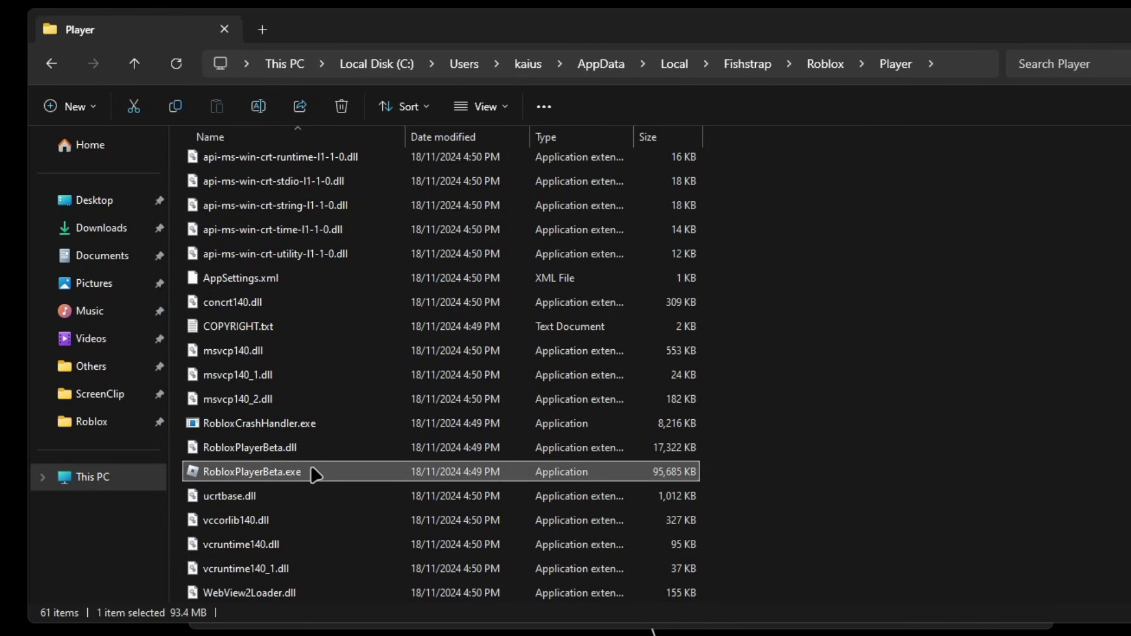
left_click_drag(316, 473, 519, 472)
right_click(357, 474)
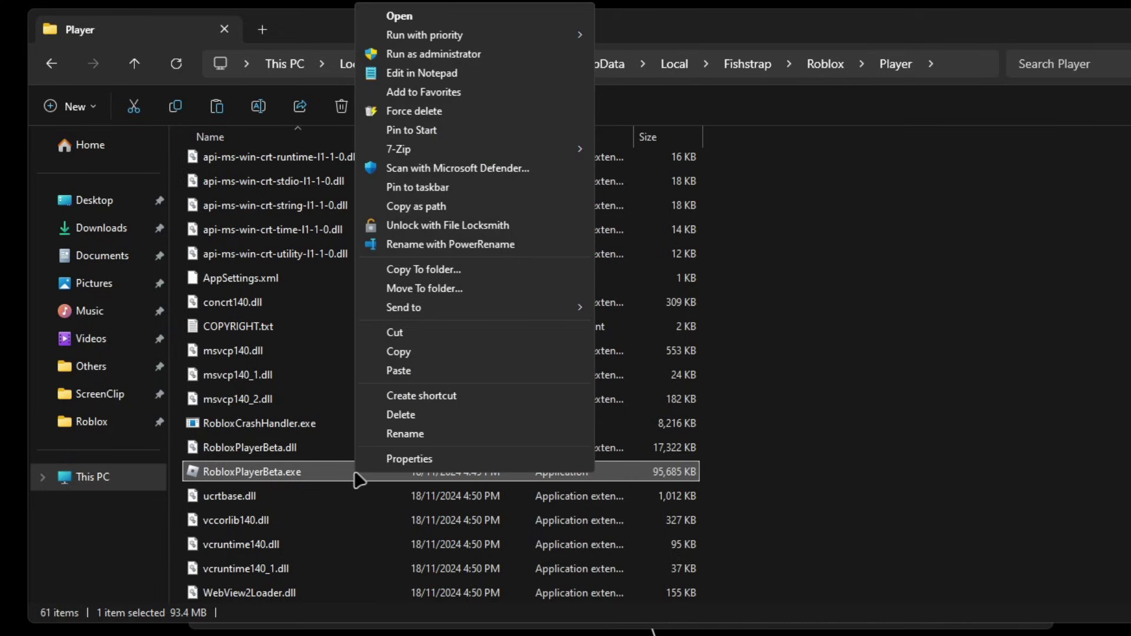
left_click(427, 353)
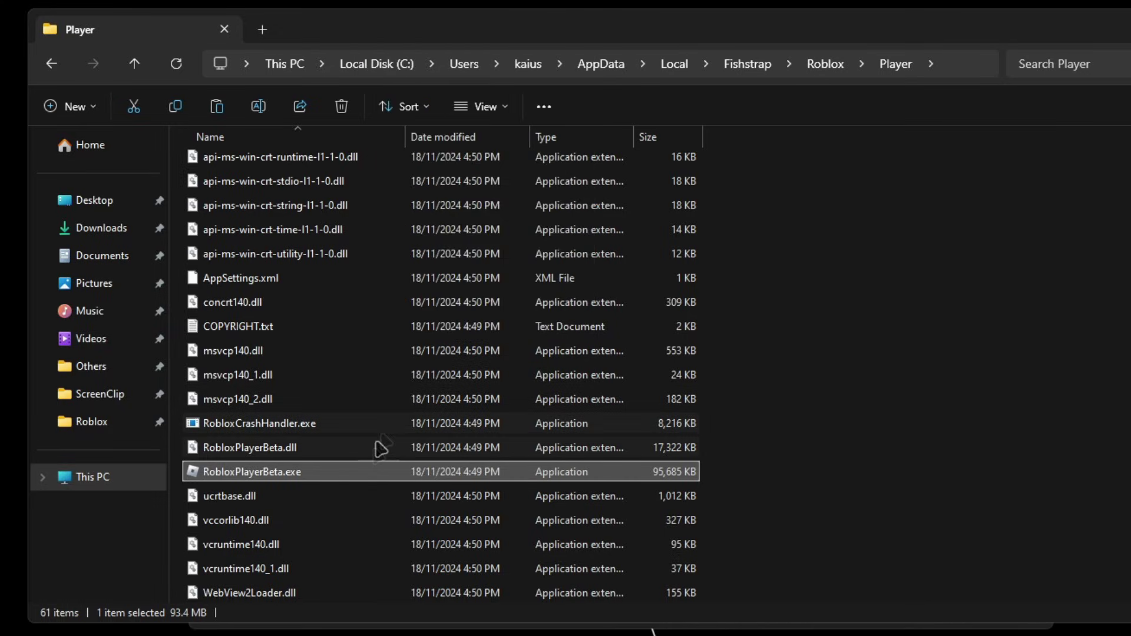
- Turn on Disable fullscreen optimizations in the compatibility properties of RobloxPlayerBeta.exe
right_click(361, 471)
left_click(392, 458)
left_click(450, 374)
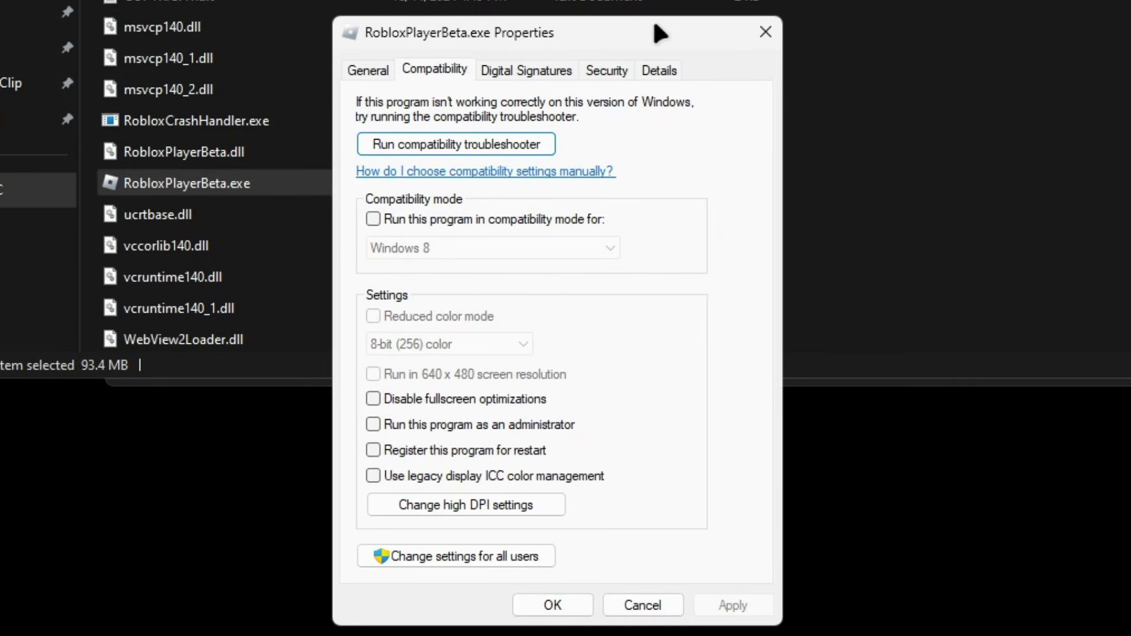
left_click(409, 397)
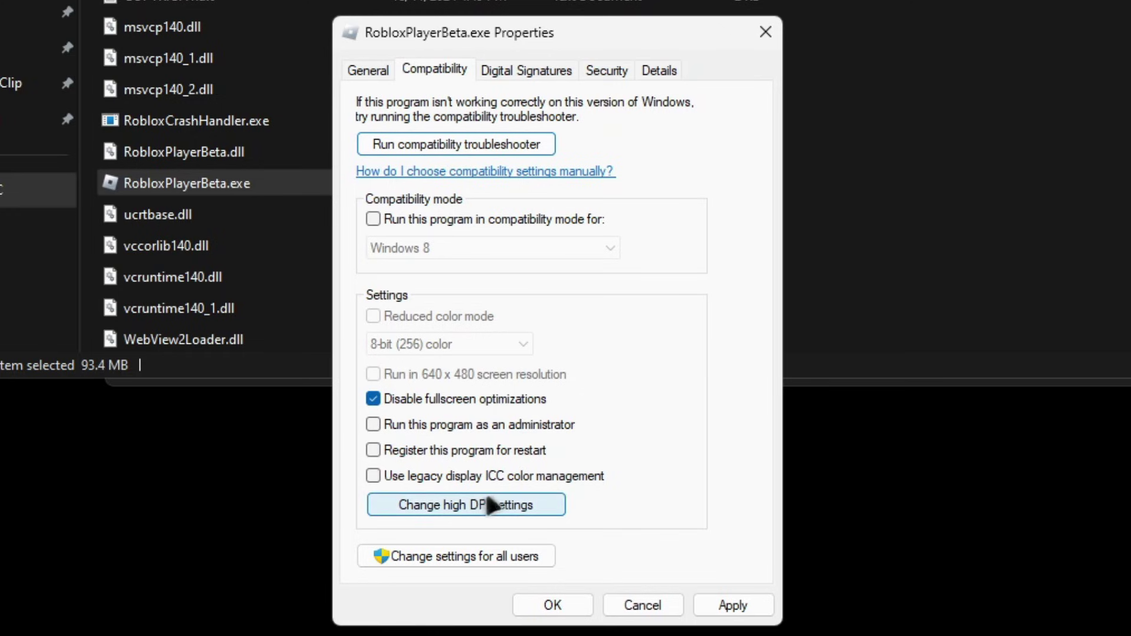
- Override the high DPI scaling behavior of RobloxPlayerBeta.exe with scaling performed by Application, and apply the properties
left_click(431, 501)
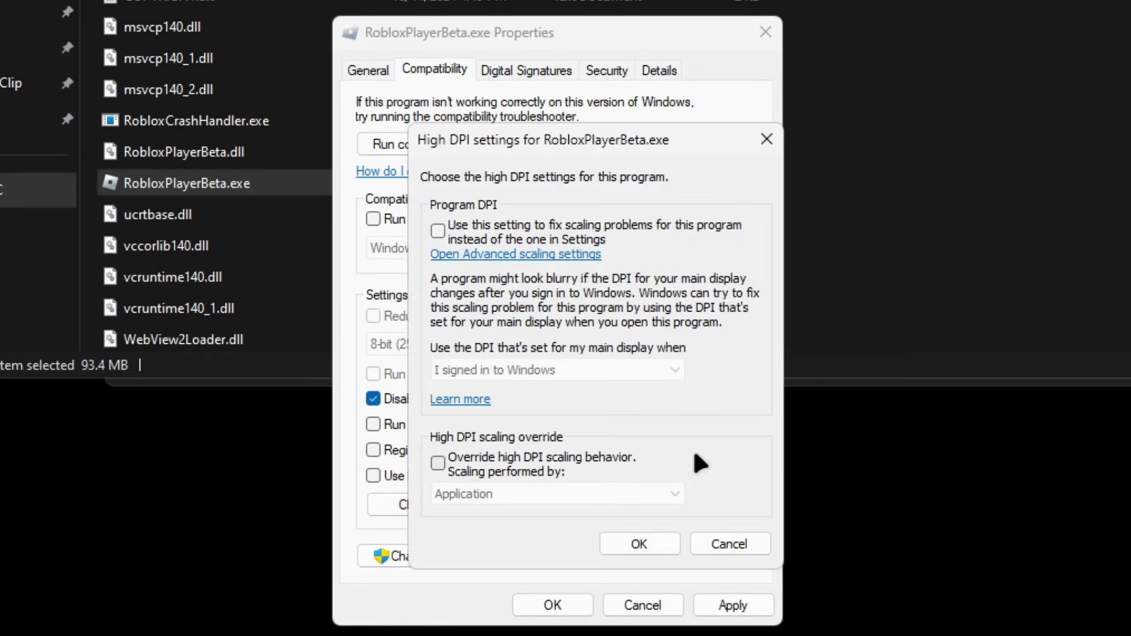
left_click(457, 466)
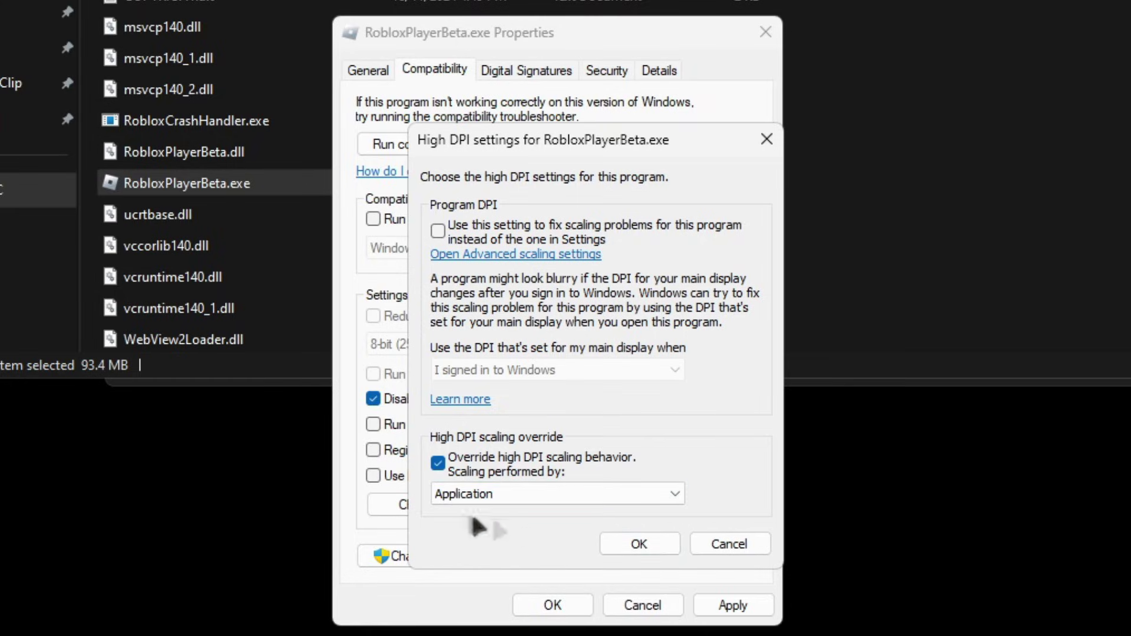
left_click(637, 542)
left_click(745, 607)
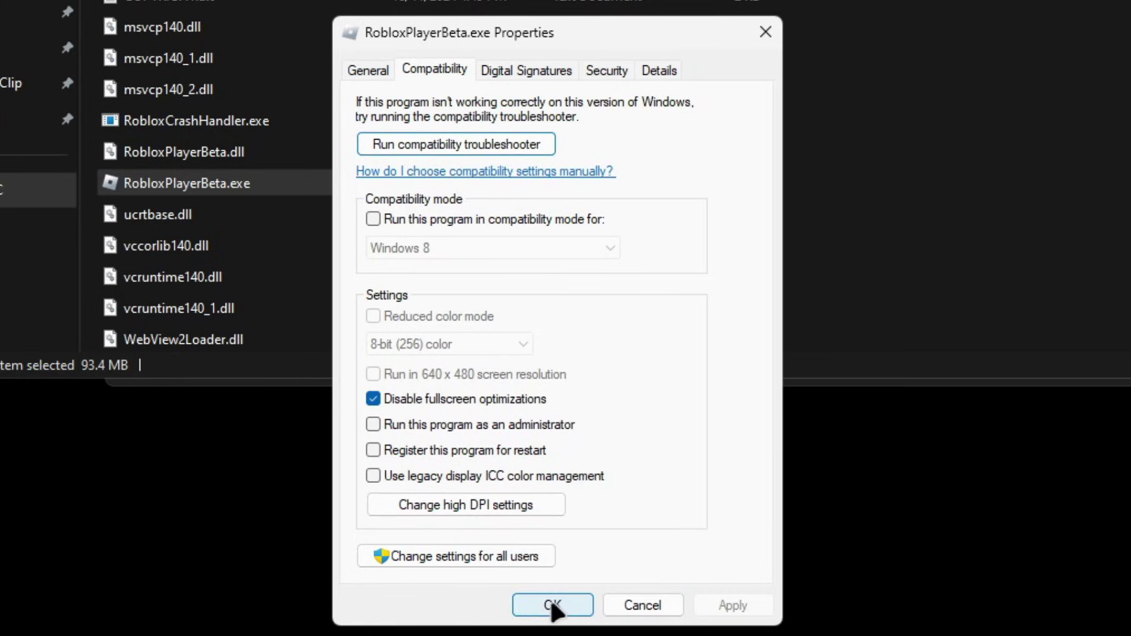
left_click(552, 605)
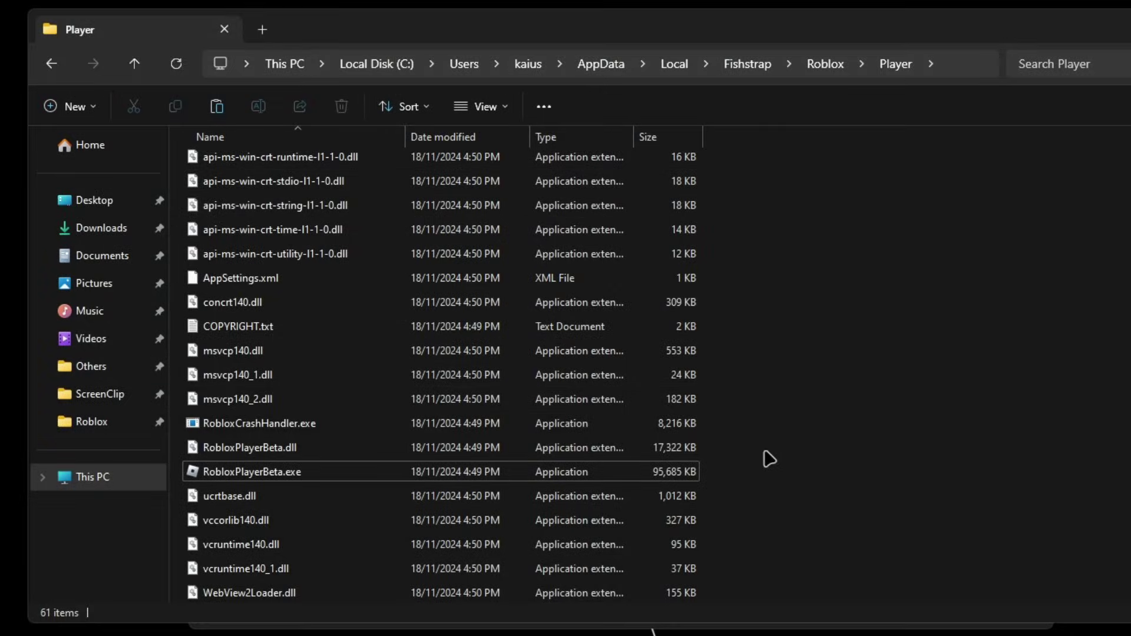
- Open the Windows Graphics settings and add the copied RobloxPlayerBeta.exe from Fishstrap's Player folder as a desktop app
key("super")
type("graphics sett")
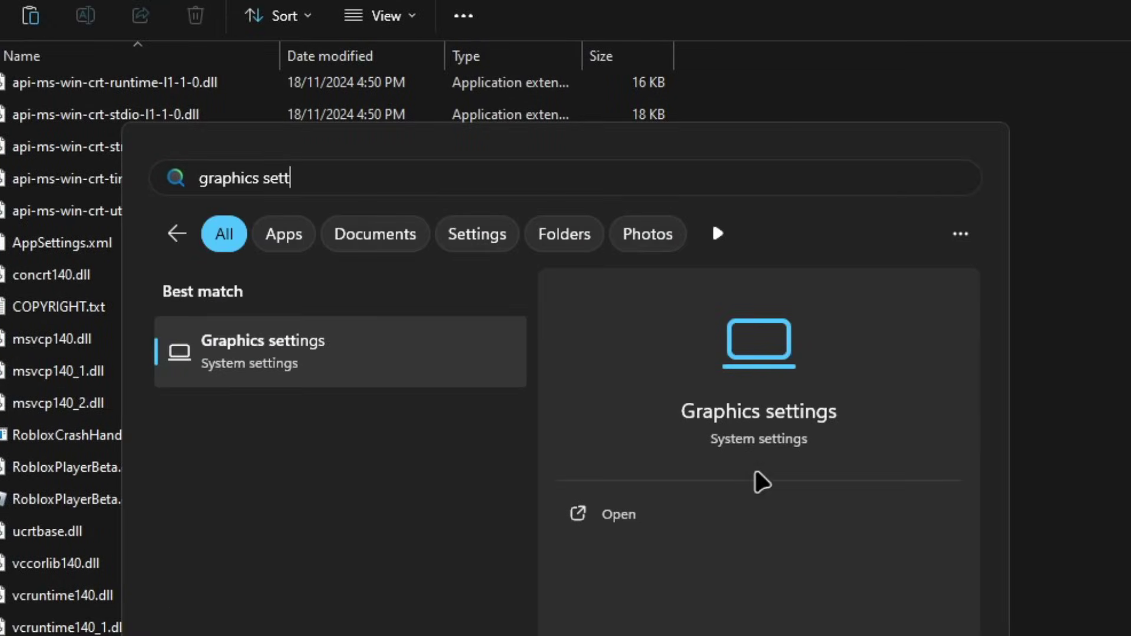
left_click(399, 354)
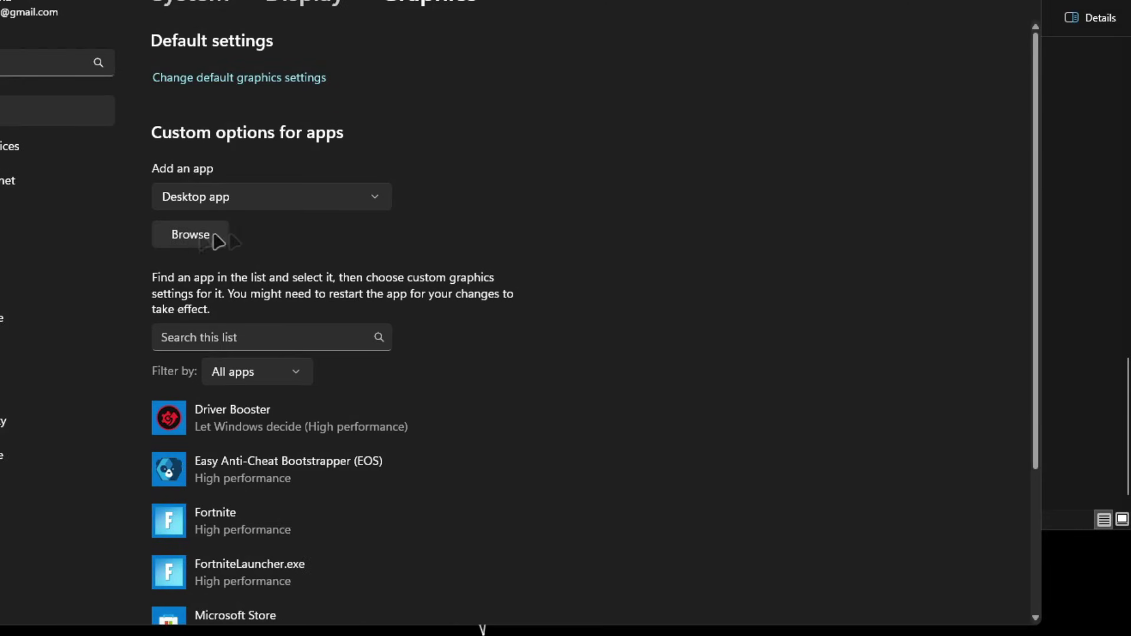
left_click(216, 239)
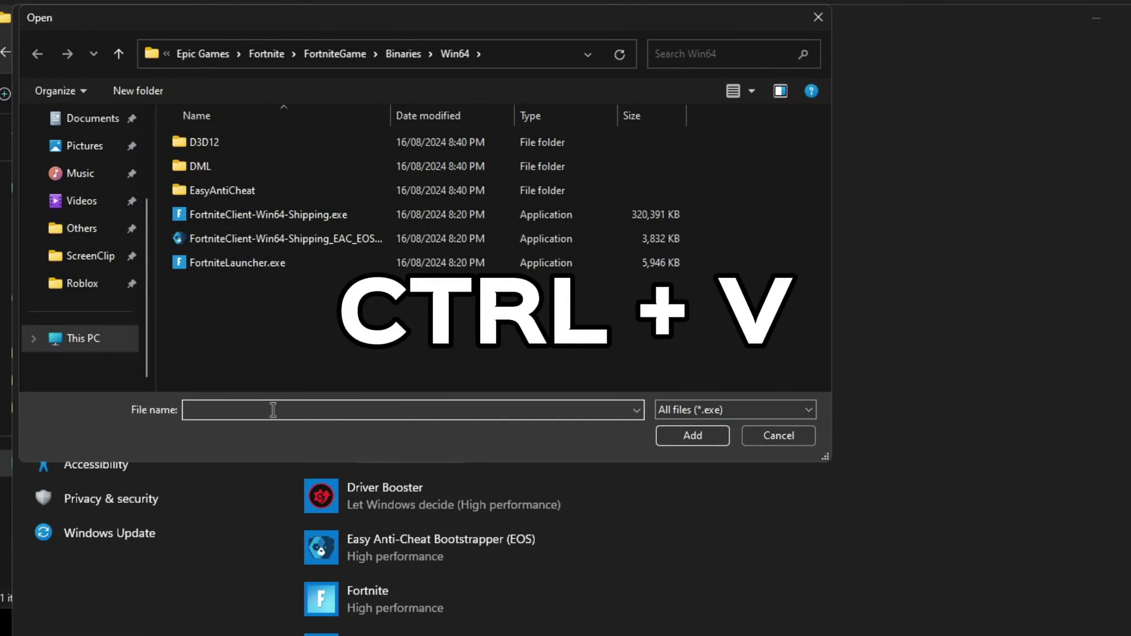
key("ctrl+v")
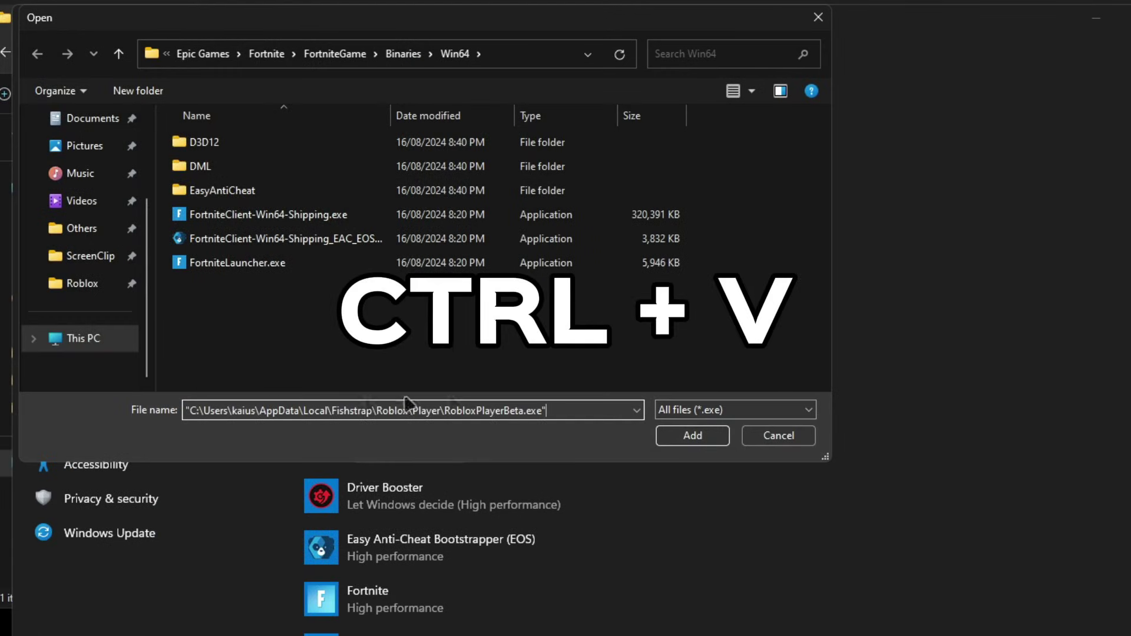
left_click(705, 434)
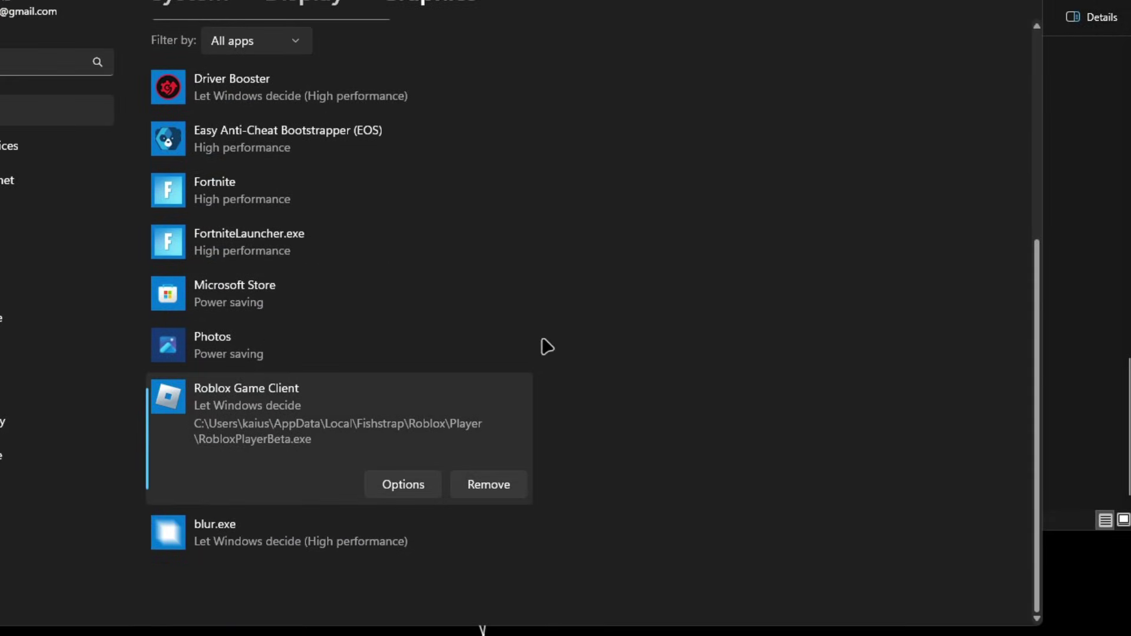
- Set the graphics preference of Roblox Game Client to High performance and save it
left_click(392, 484)
left_click(334, 280)
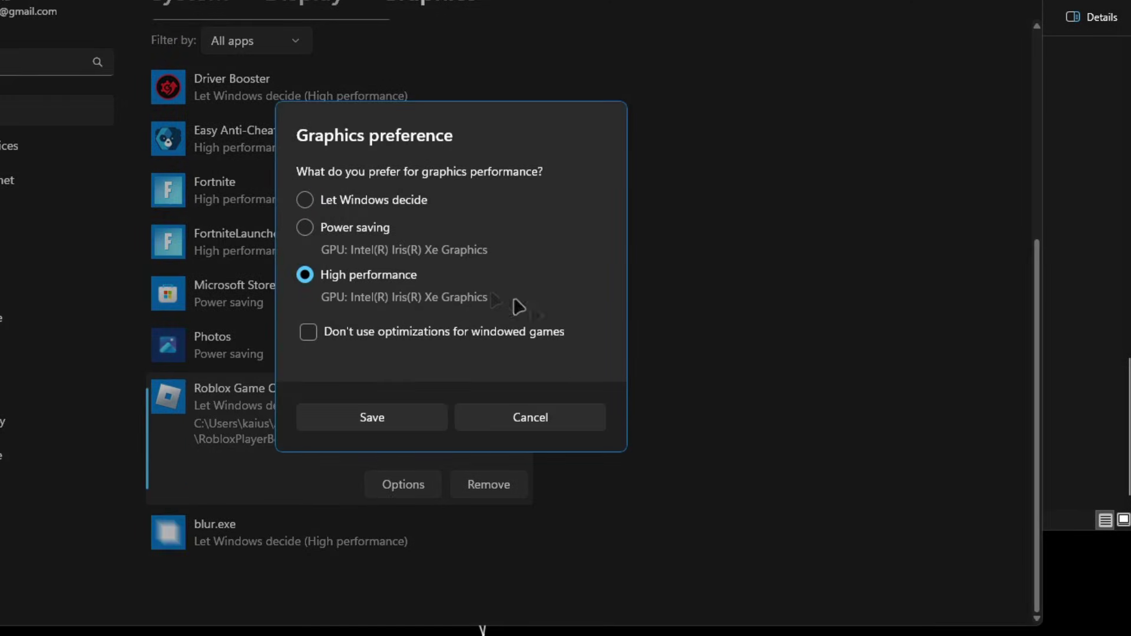
left_click(373, 419)
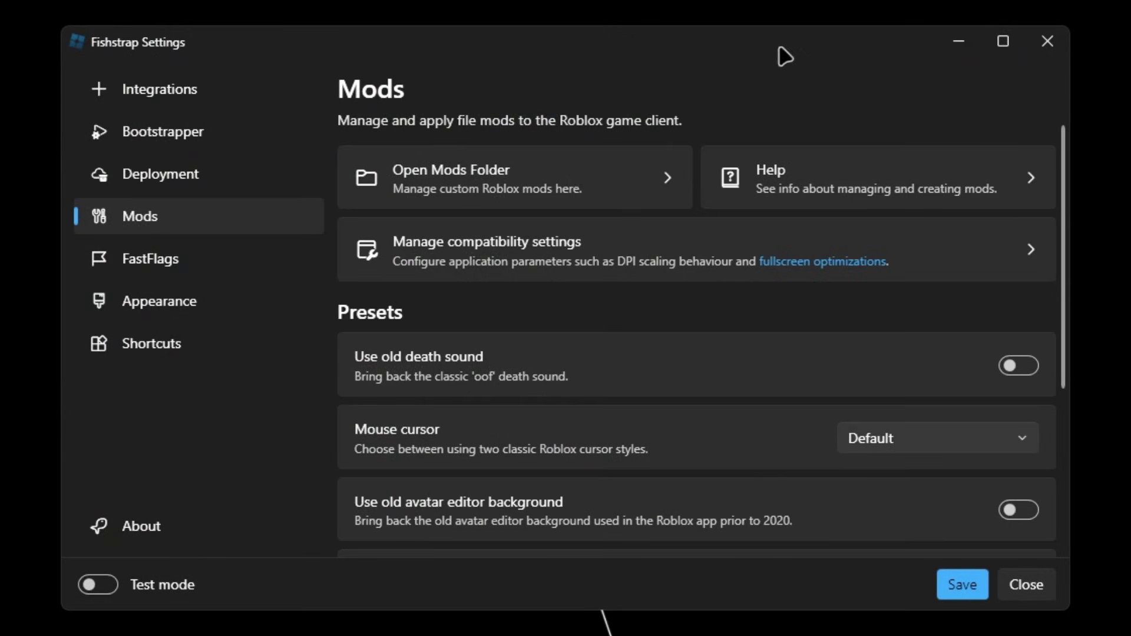
- In Fishstrap's Mods presets, turn on Use old death sound and keep the mouse cursor set to Default
scroll(1054, 229, "down", 3)
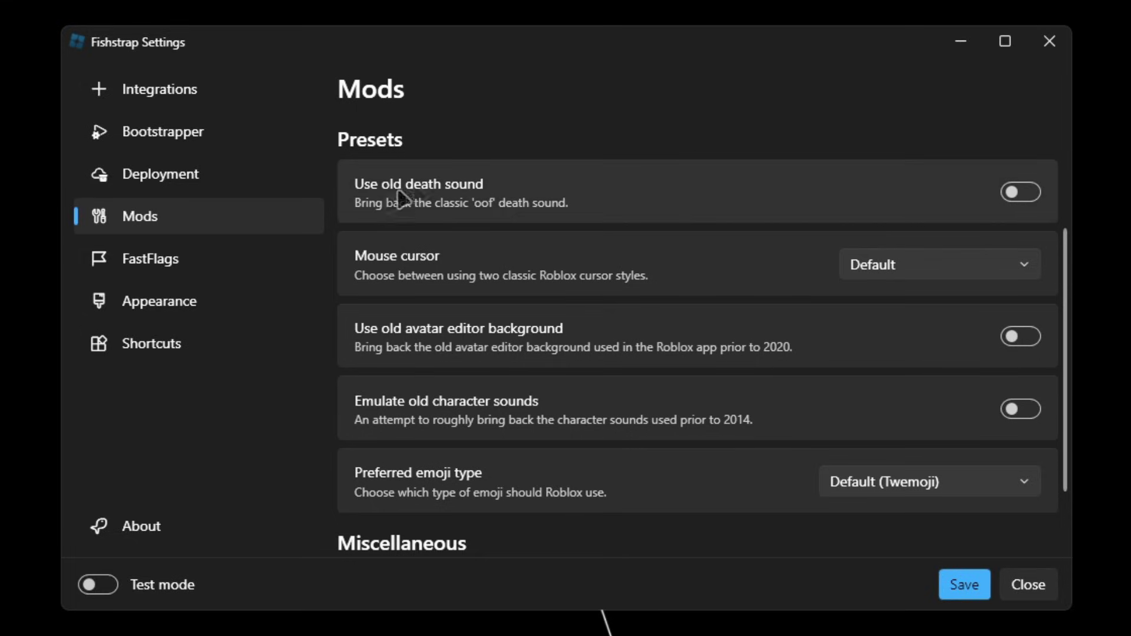
left_click(1020, 192)
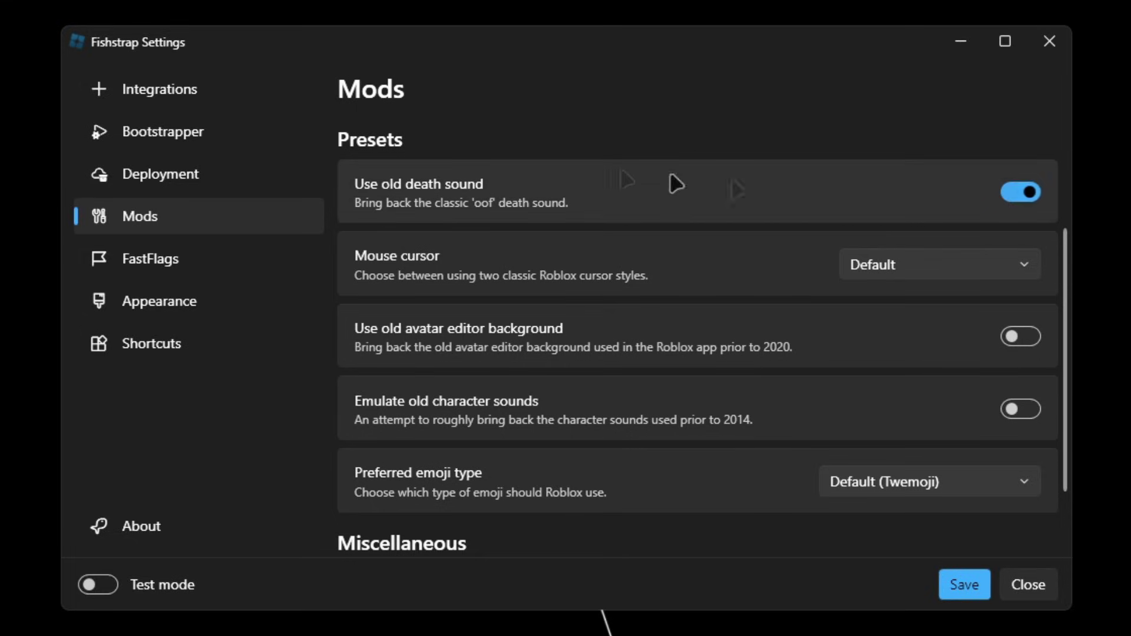
left_click(918, 260)
left_click(871, 304)
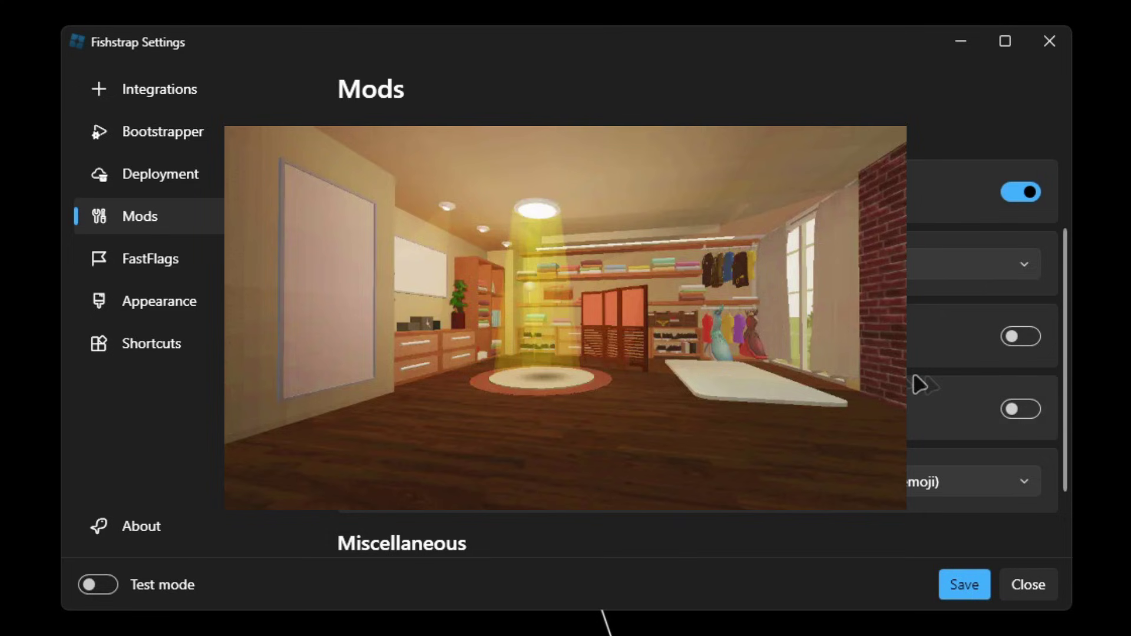
scroll(714, 469, "down", 1)
scroll(714, 470, "down", 1)
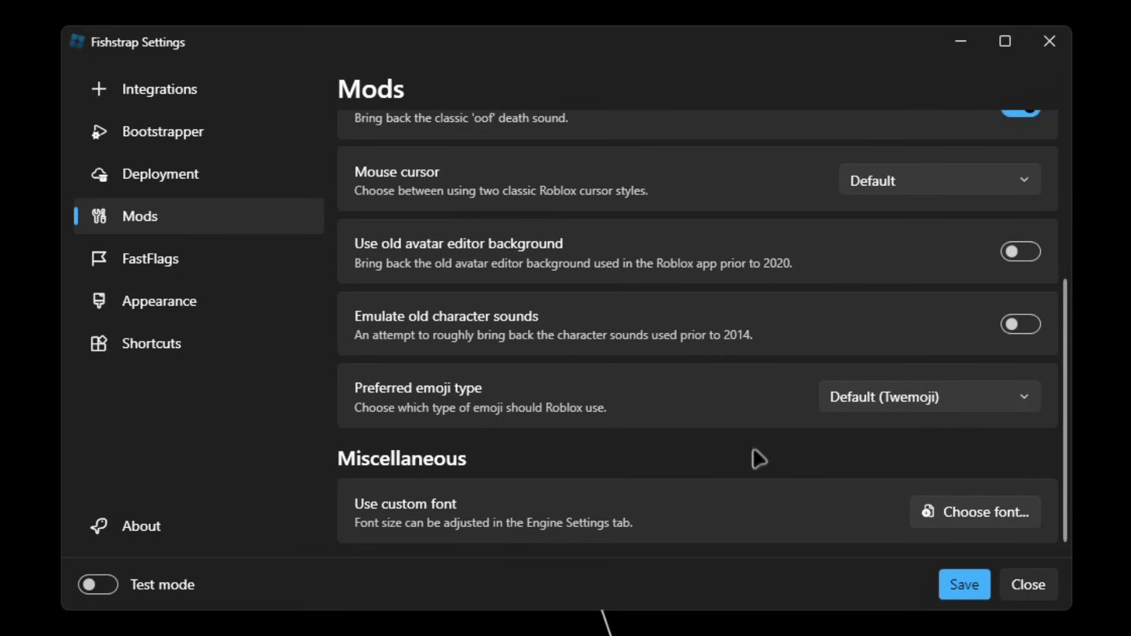
- Turn on Disable Roblox telemetry in the FastFlags presets
left_click(226, 257)
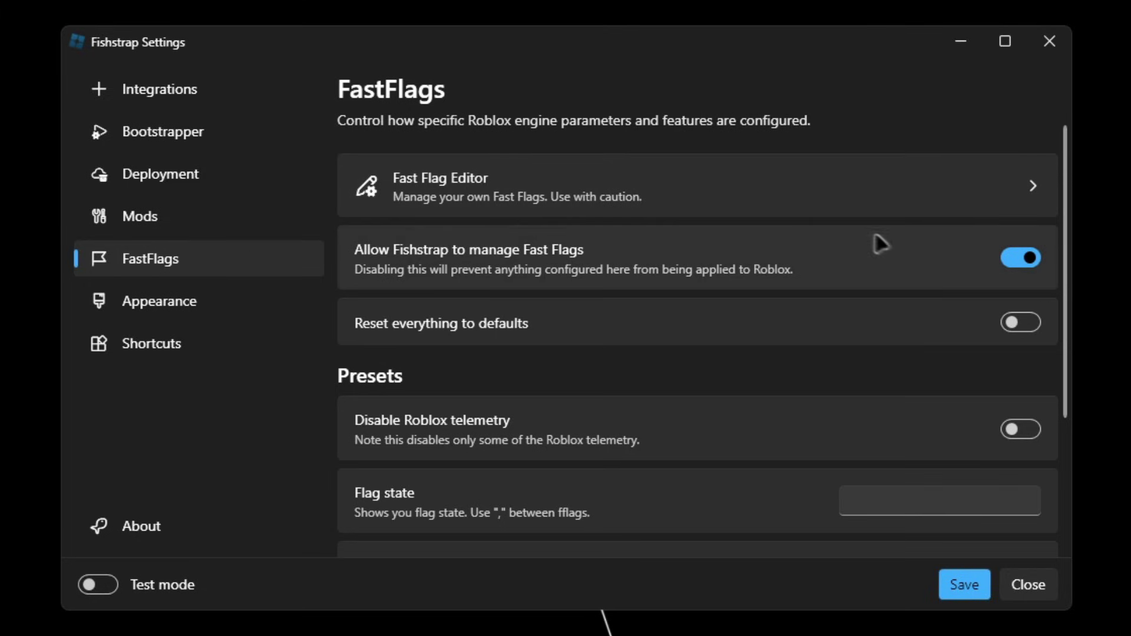
scroll(979, 246, "down", 2)
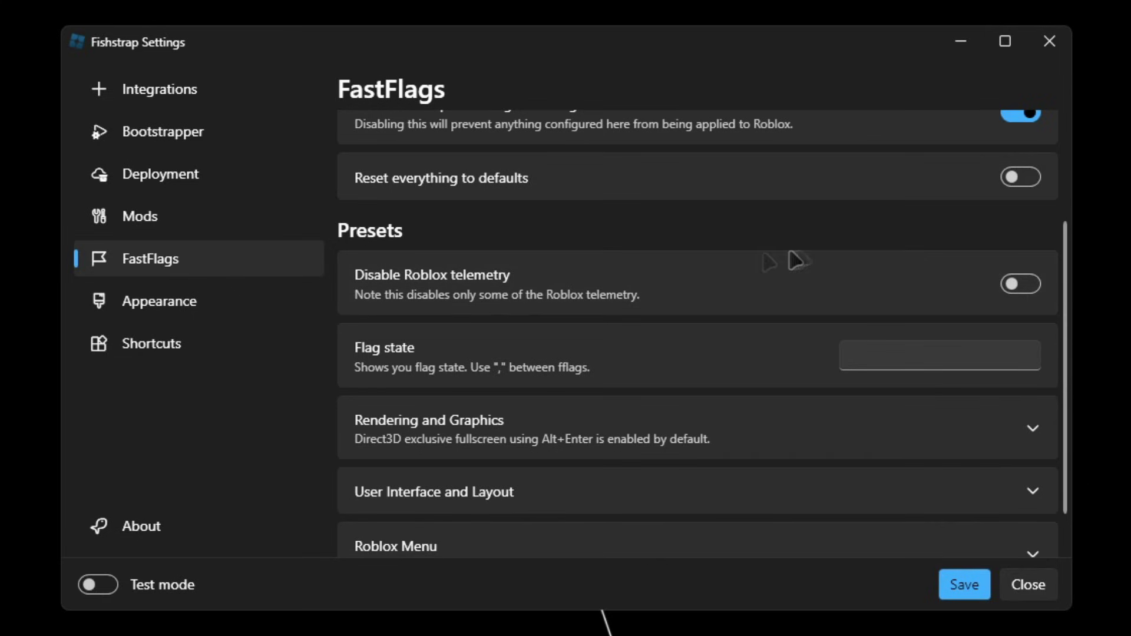
left_click(1021, 283)
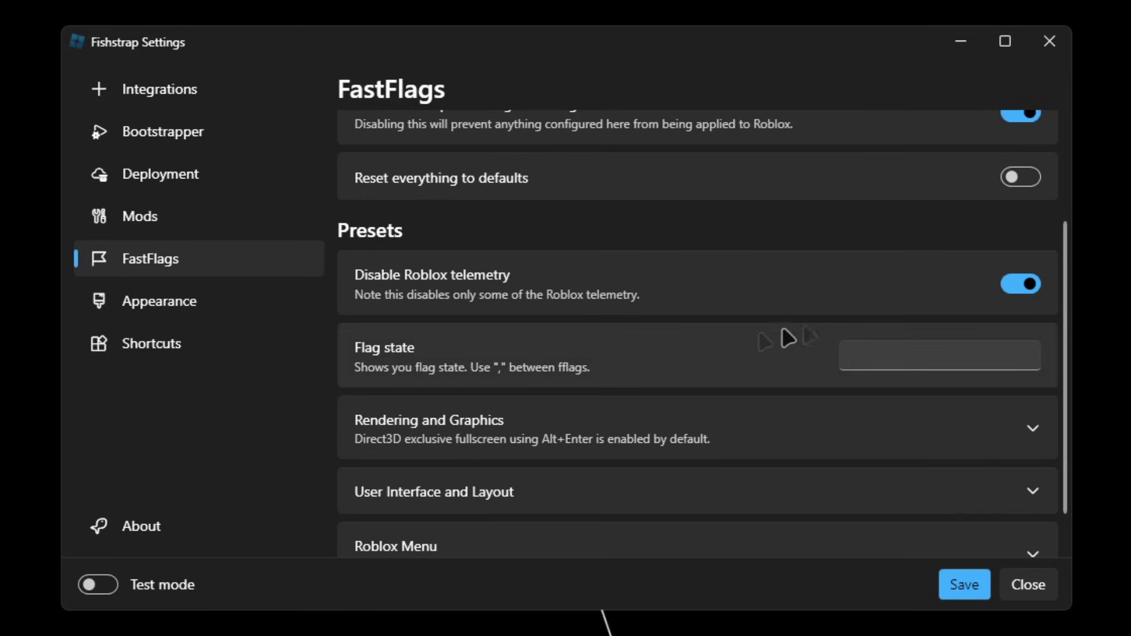
- Under Rendering and Graphics, keep anti-aliasing quality (MSAA) on Automatic and disable player shadows, post-processing effects and terrain textures
scroll(765, 350, "down", 1)
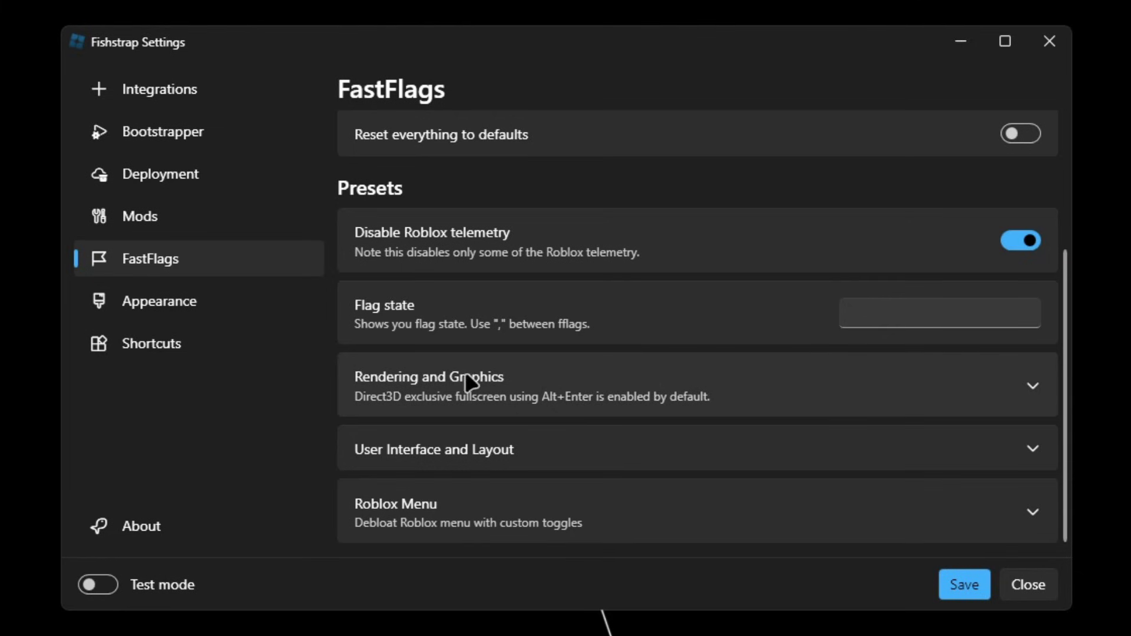
left_click(806, 384)
scroll(764, 287, "down", 3)
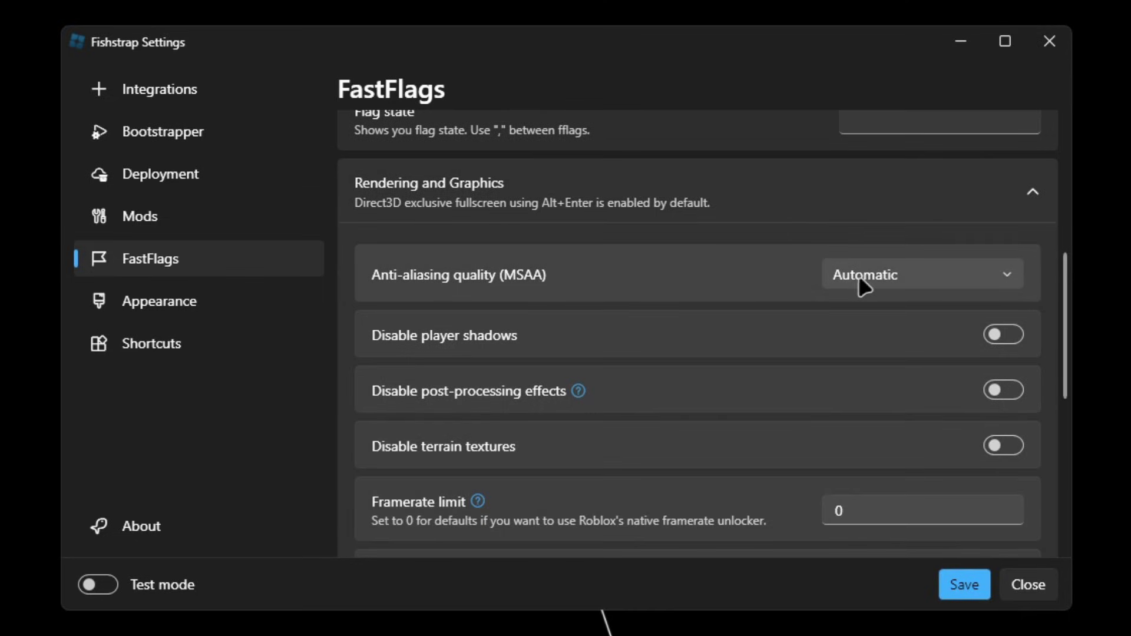
left_click(859, 276)
left_click(878, 316)
left_click(1006, 337)
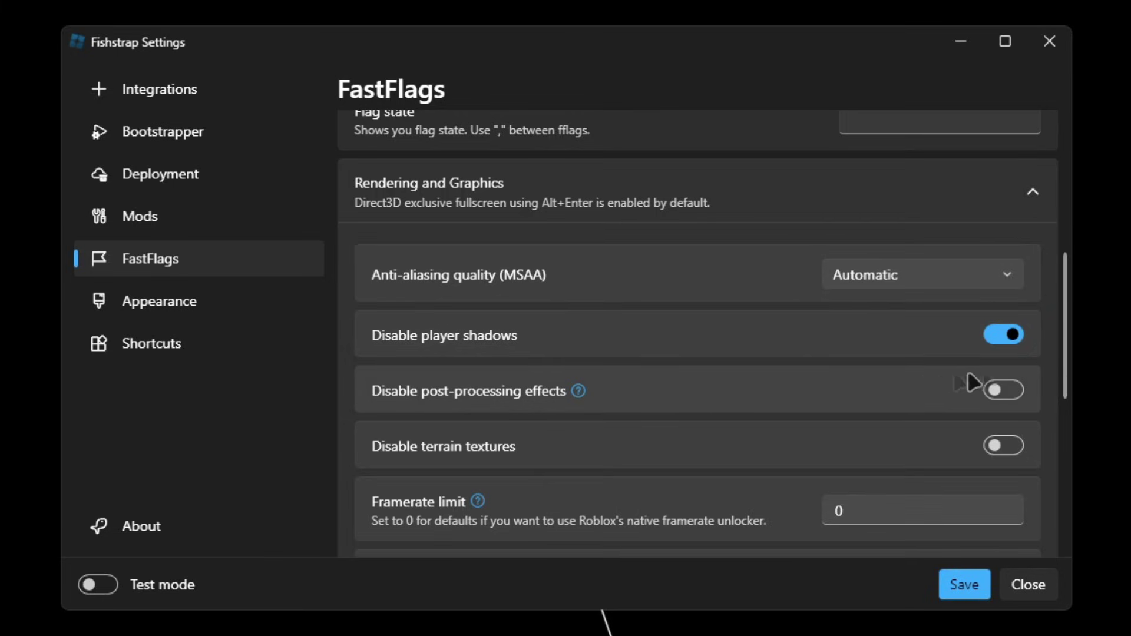
left_click(1003, 392)
scroll(961, 388, "down", 3)
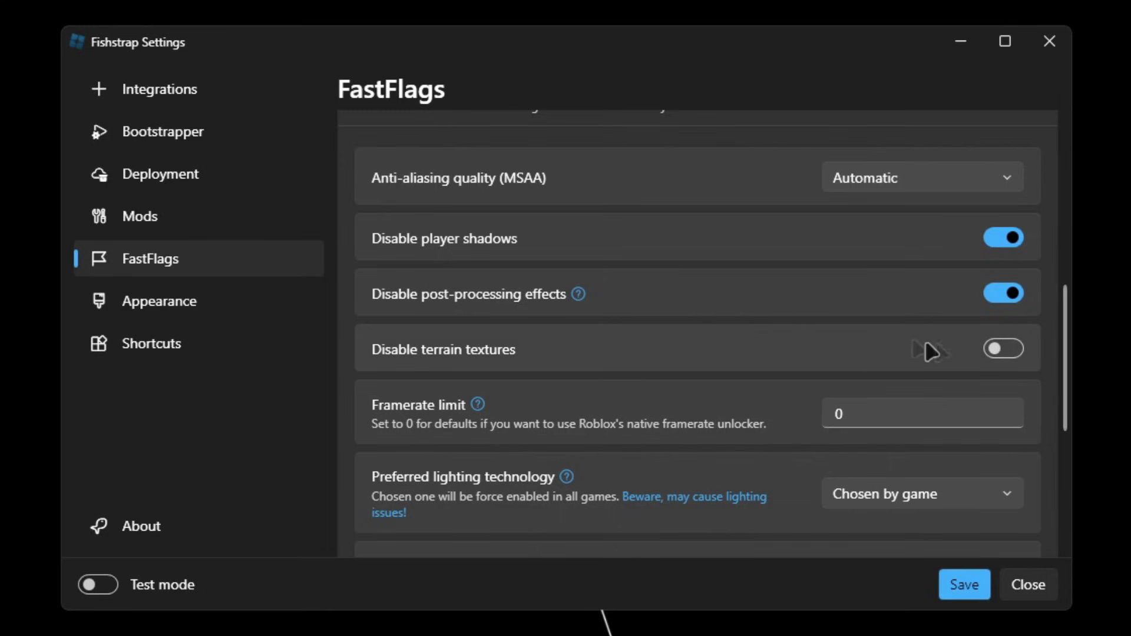
left_click(1008, 352)
- Set the framerate limit to 120 and the preferred lighting technology to Voxel (Phase 1)
scroll(793, 252, "down", 1)
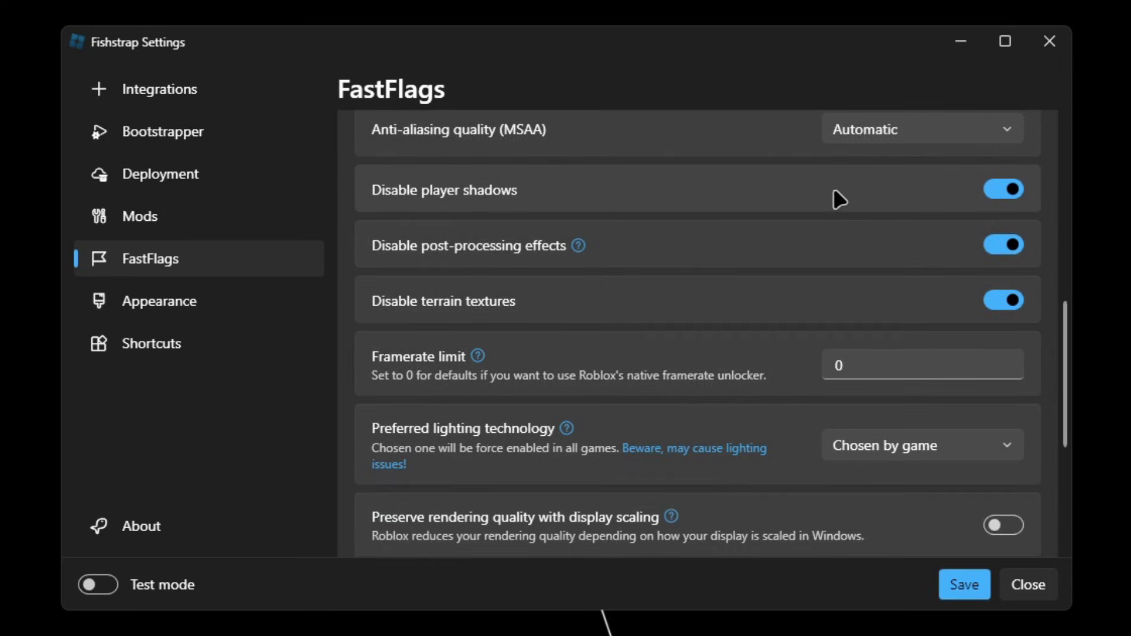
left_click(835, 366)
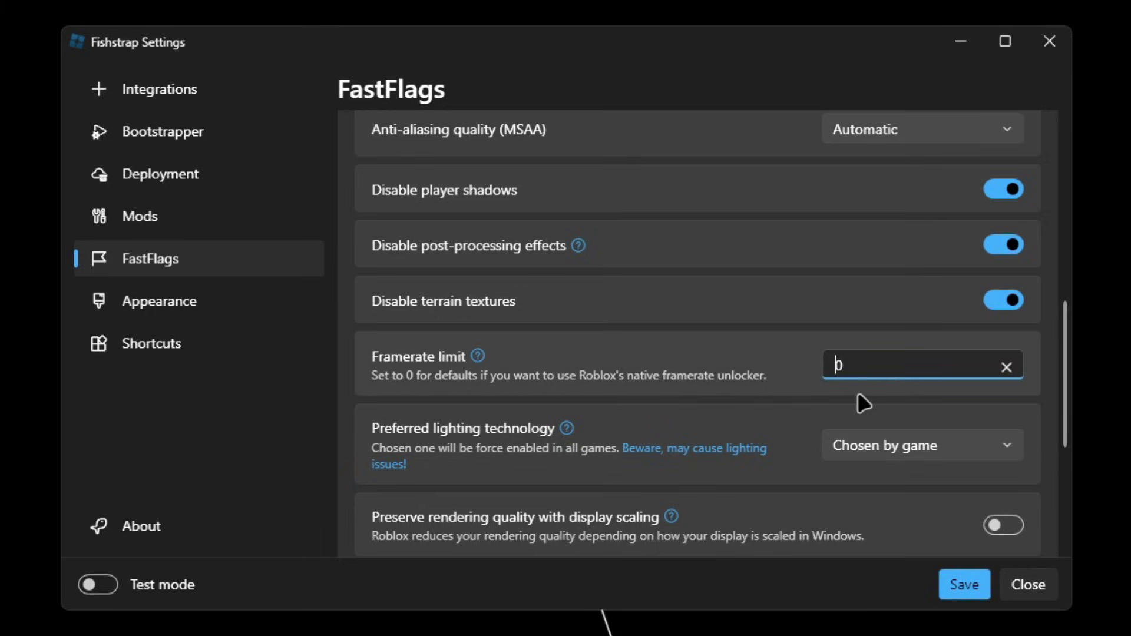
type("12")
scroll(939, 369, "down", 2)
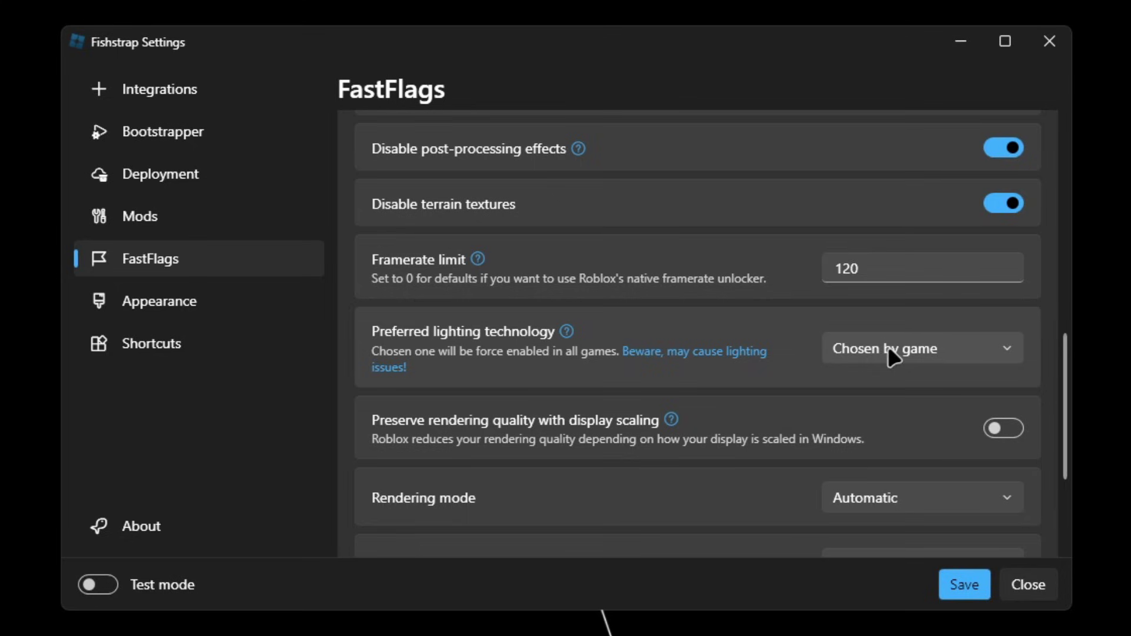
left_click(857, 350)
left_click(878, 430)
- Set the rendering mode to Direct3D 11 and the texture quality to Level 0 (Lowest)
scroll(775, 369, "down", 2)
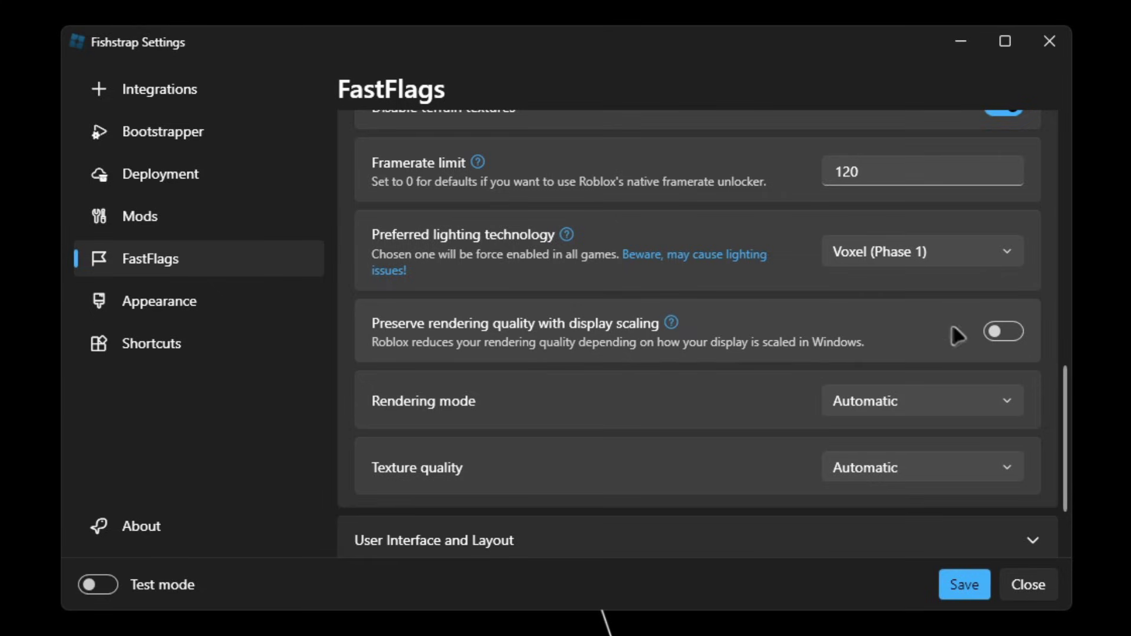
scroll(677, 358, "down", 1)
left_click(896, 354)
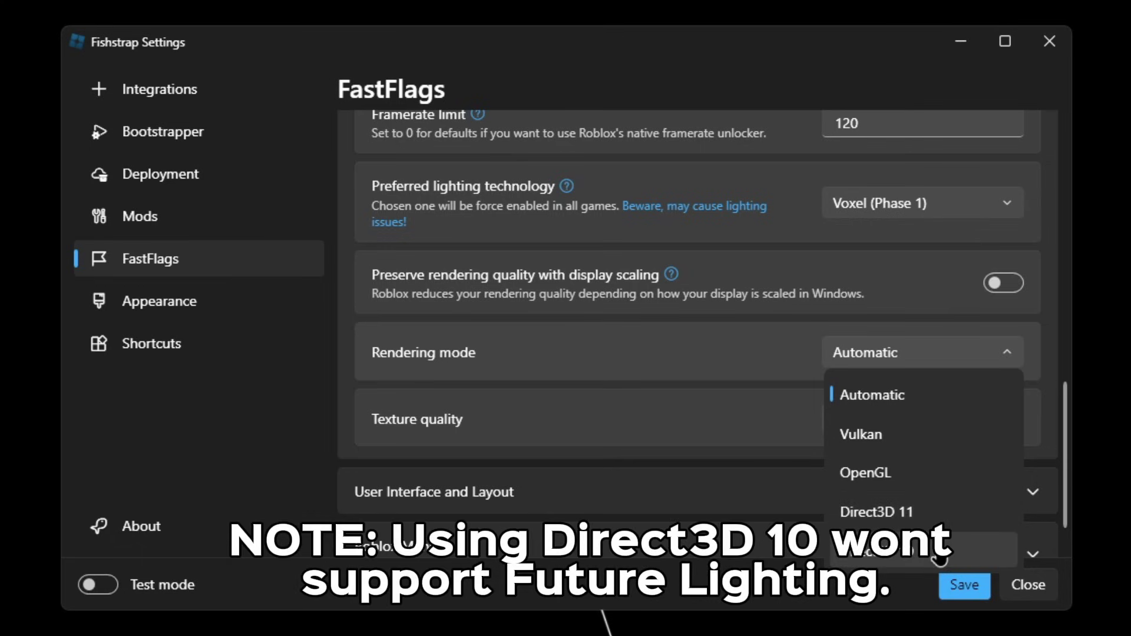
left_click(903, 517)
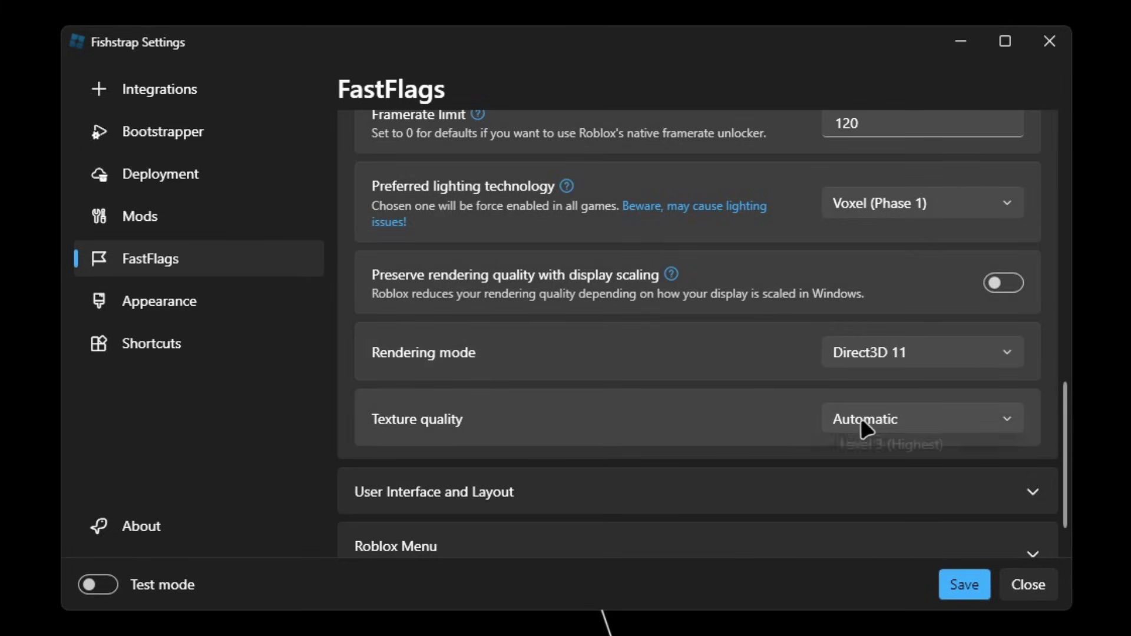
left_click(871, 507)
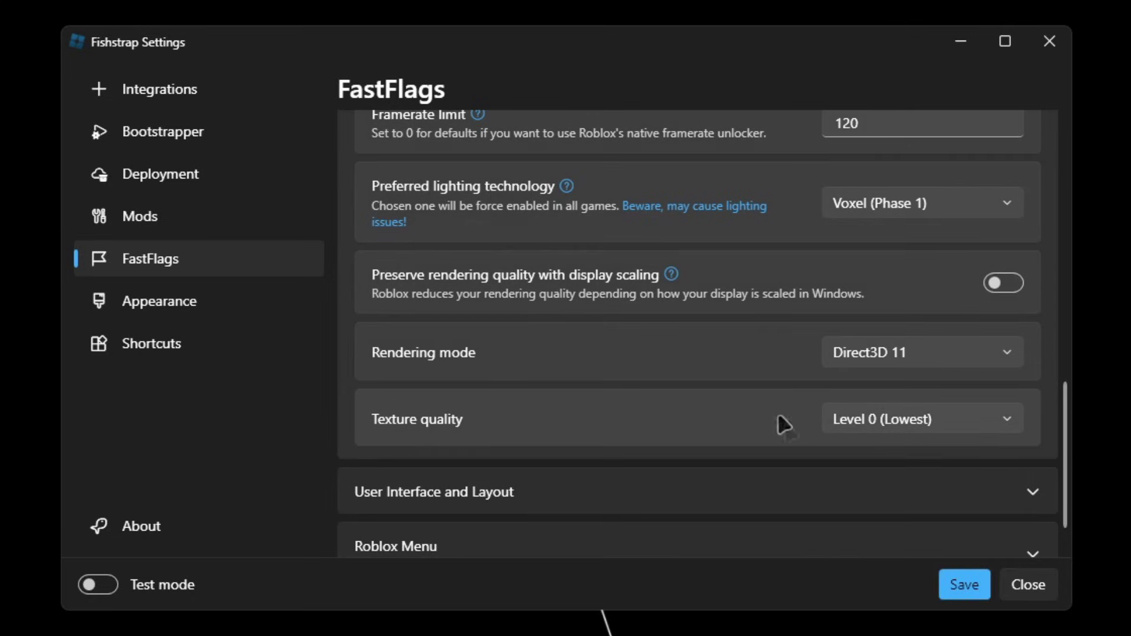
- Turn on Disable full-screen titlebar in the User Interface and Layout section
scroll(779, 378, "down", 1)
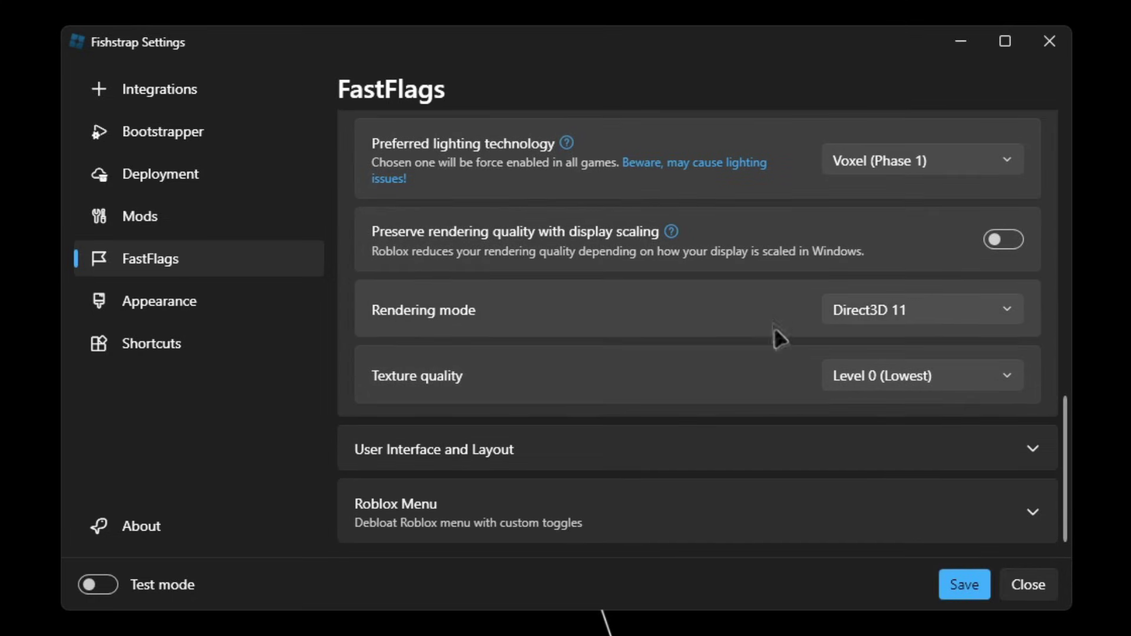
left_click(852, 452)
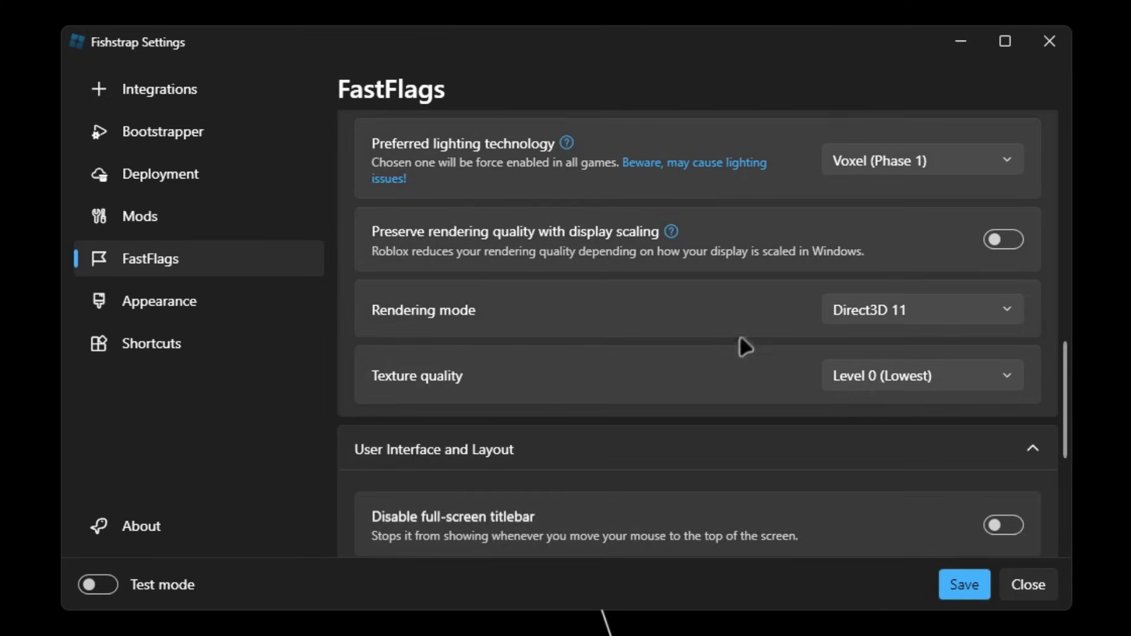
scroll(743, 330, "down", 6)
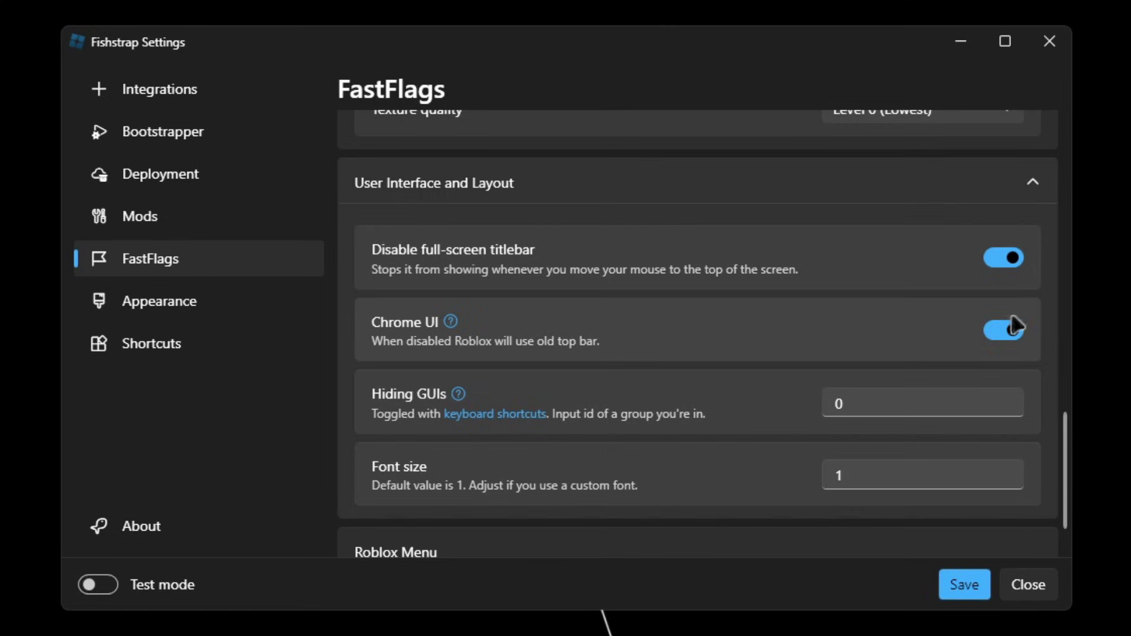
scroll(712, 351, "down", 1)
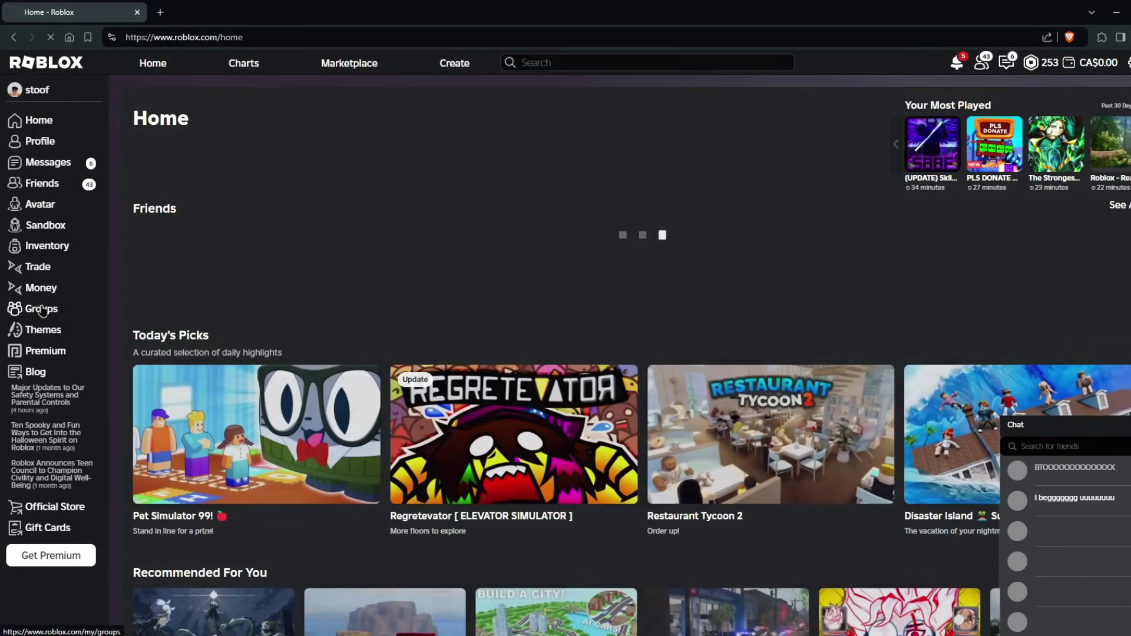
- Switch to the Roblox website in the browser, open the Groups page and copy the group ID from the page address
left_click(50, 310)
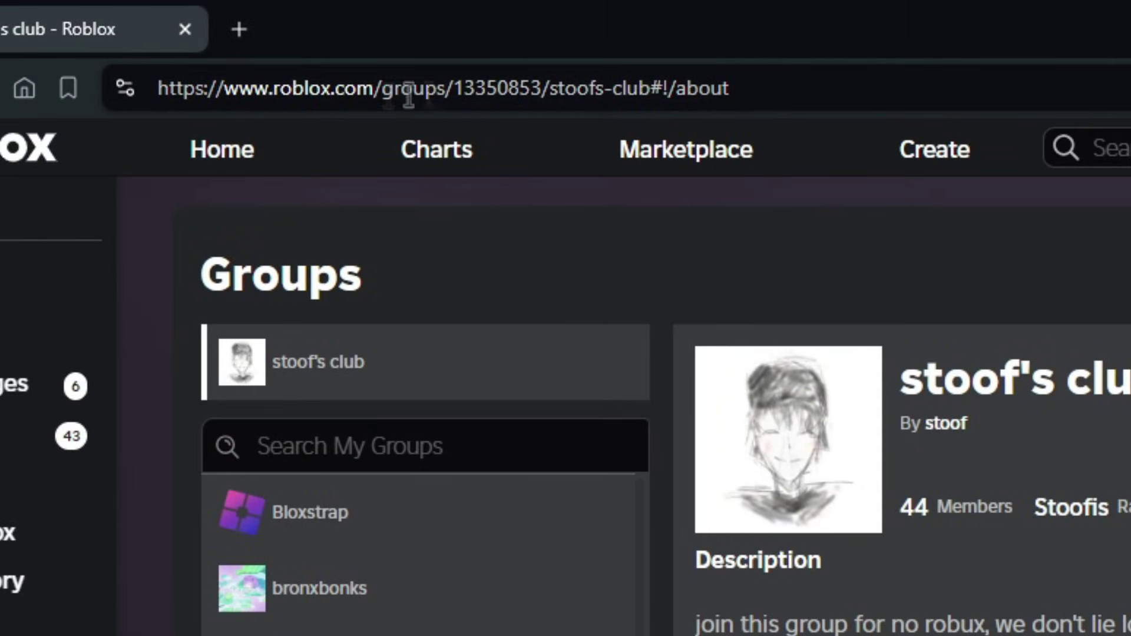
left_click(500, 88)
double_click(501, 89)
right_click(496, 97)
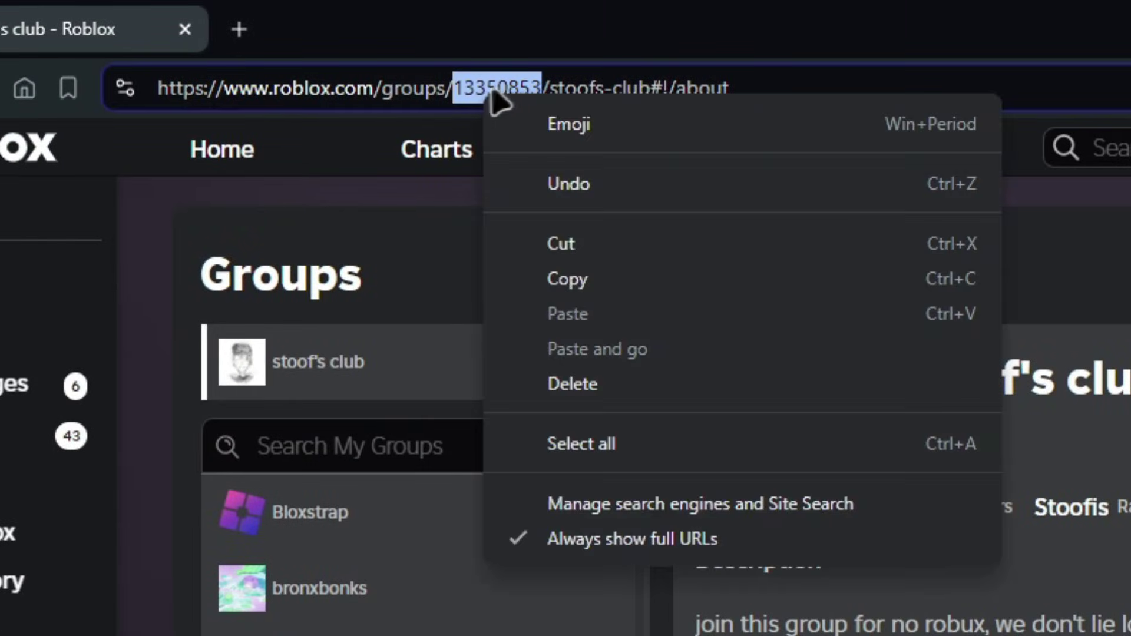
left_click(567, 279)
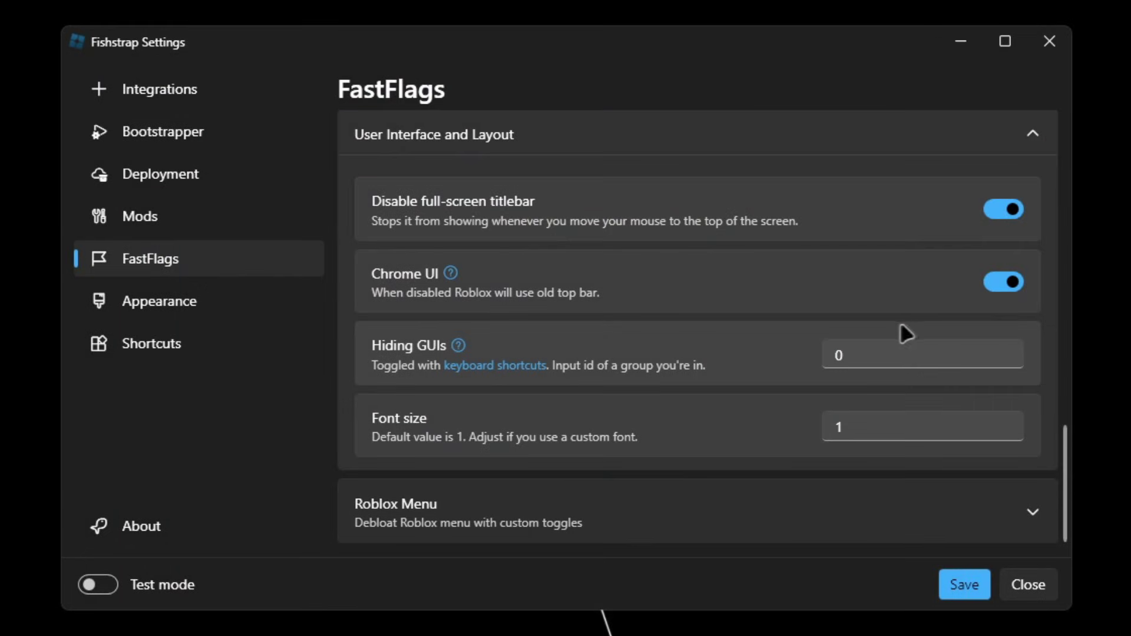
- Replace the Hiding GUIs value in Fishstrap with the copied group ID, and expand the Roblox Menu section
left_click(867, 352)
key("BackSpace")
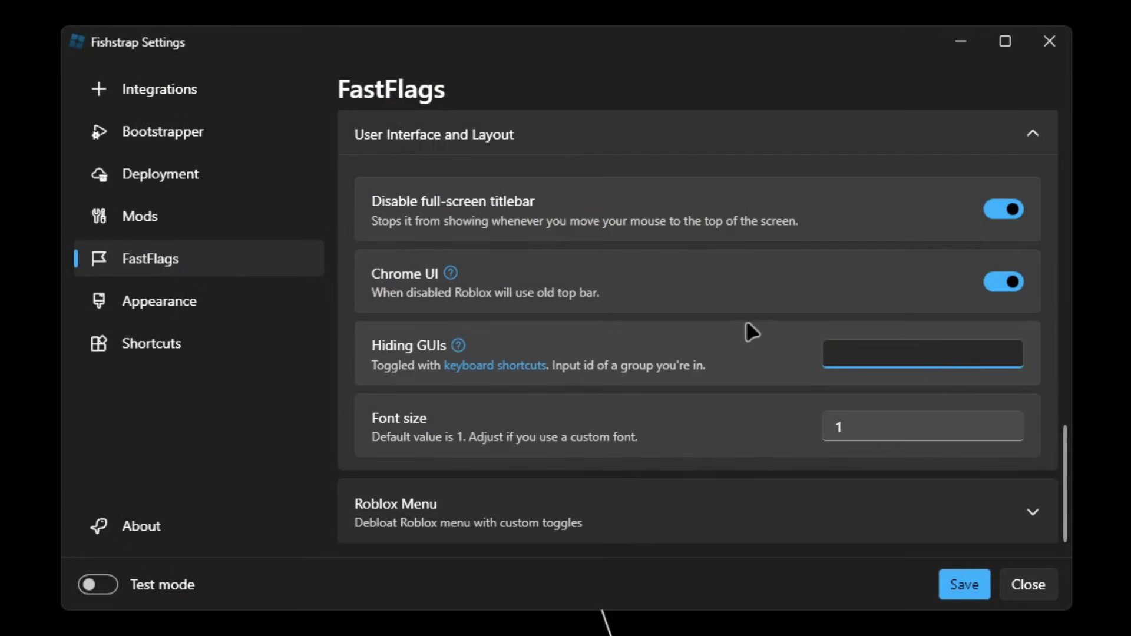
right_click(860, 355)
left_click(889, 434)
left_click(815, 446)
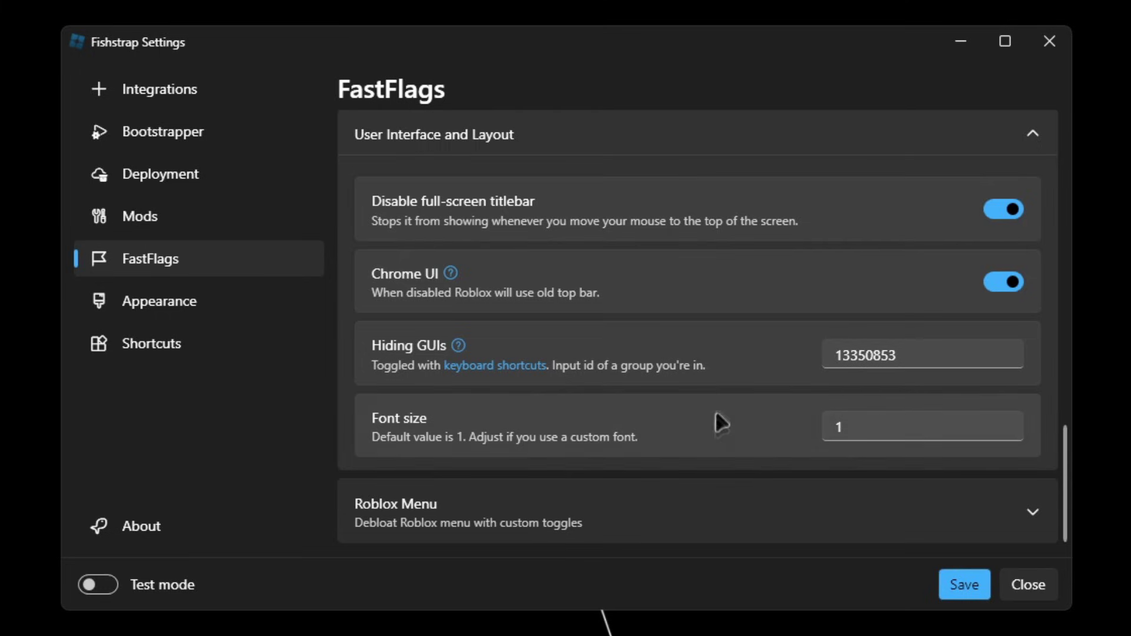
left_click(864, 480)
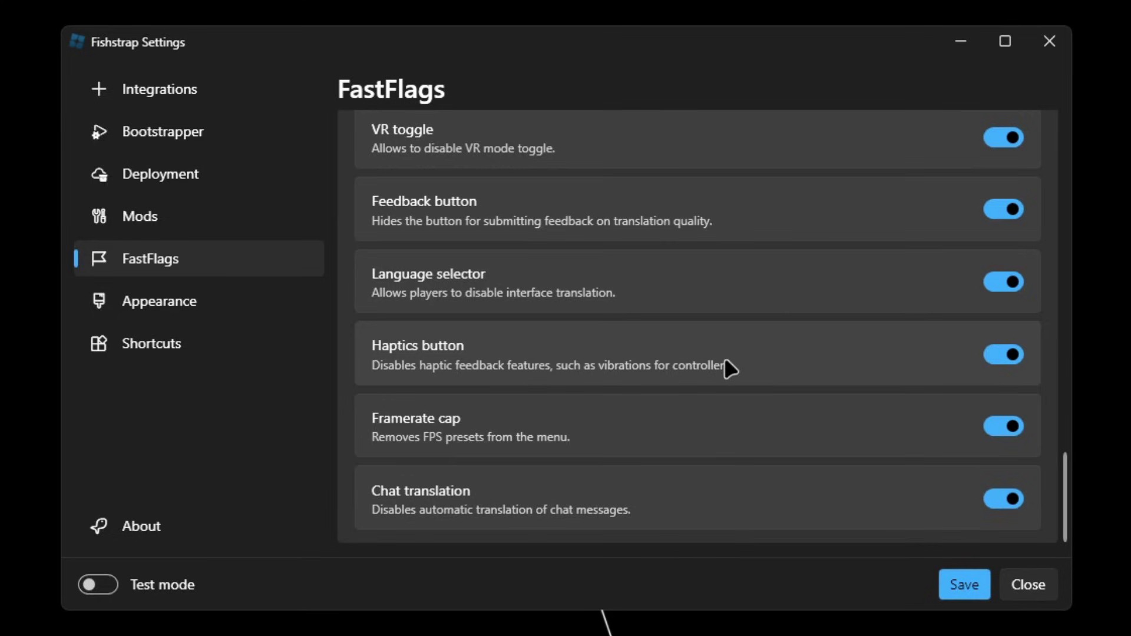
- Turn off the VR toggle, Feedback button, Language selector, Haptics button and Framerate cap options in the Roblox Menu section, leaving Chat translation on
scroll(783, 271, "up", 1)
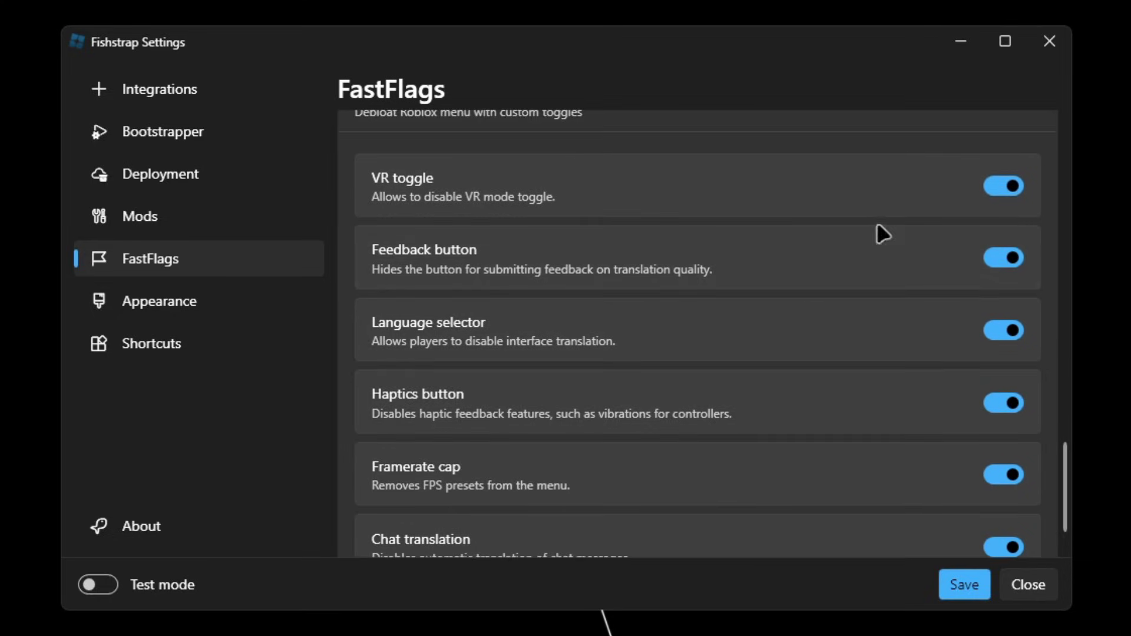
left_click(1000, 185)
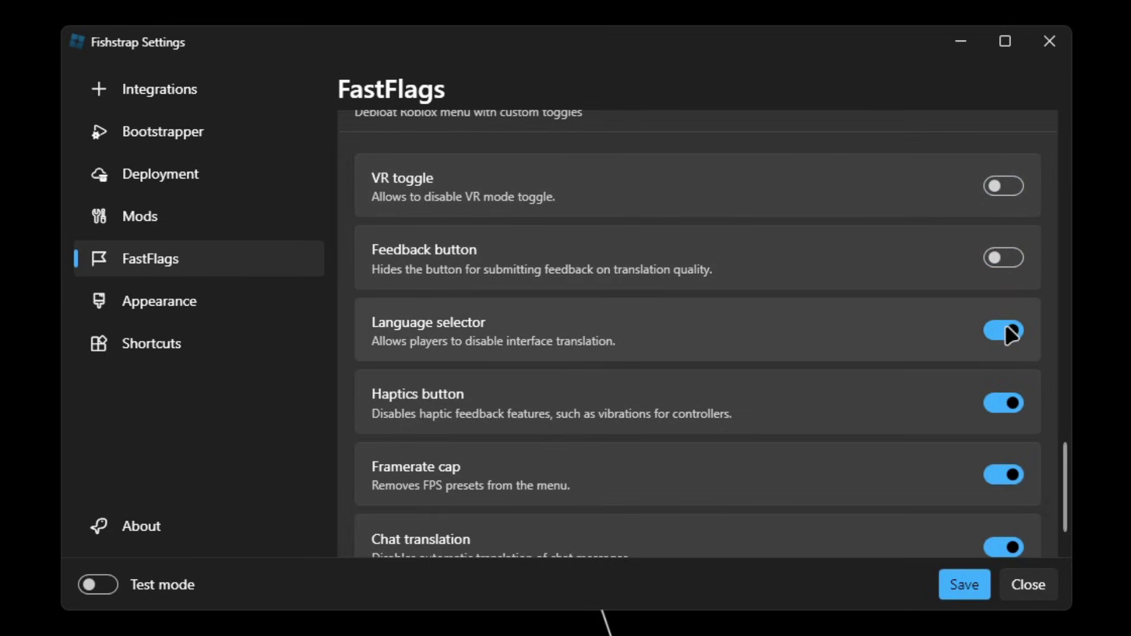
scroll(1005, 336, "down", 1)
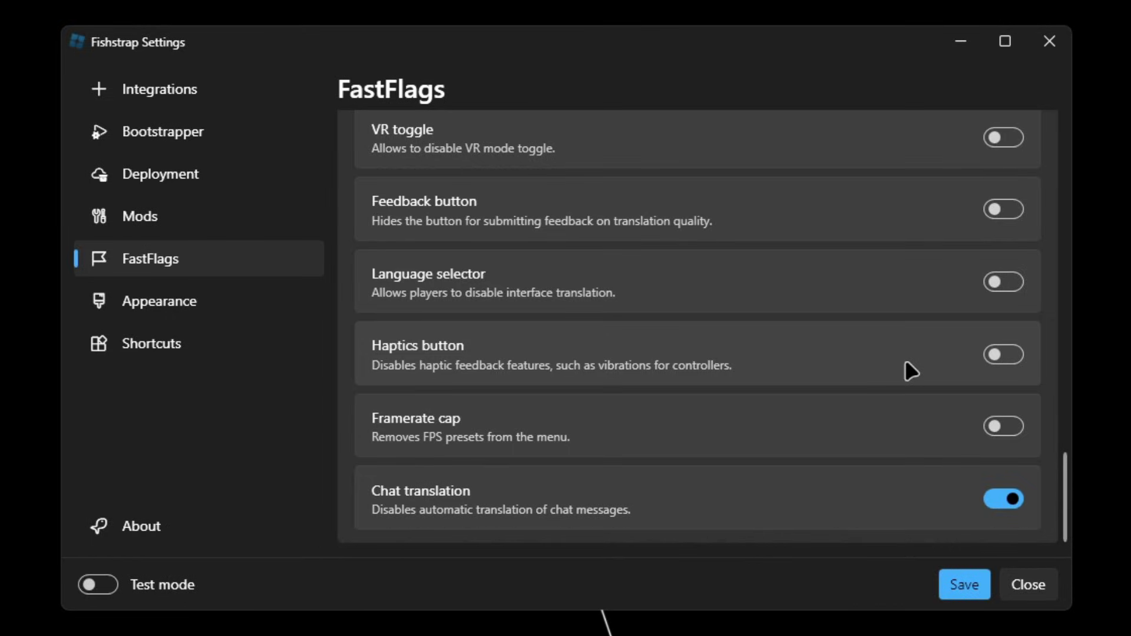
scroll(905, 362, "up", 3)
scroll(905, 363, "down", 3)
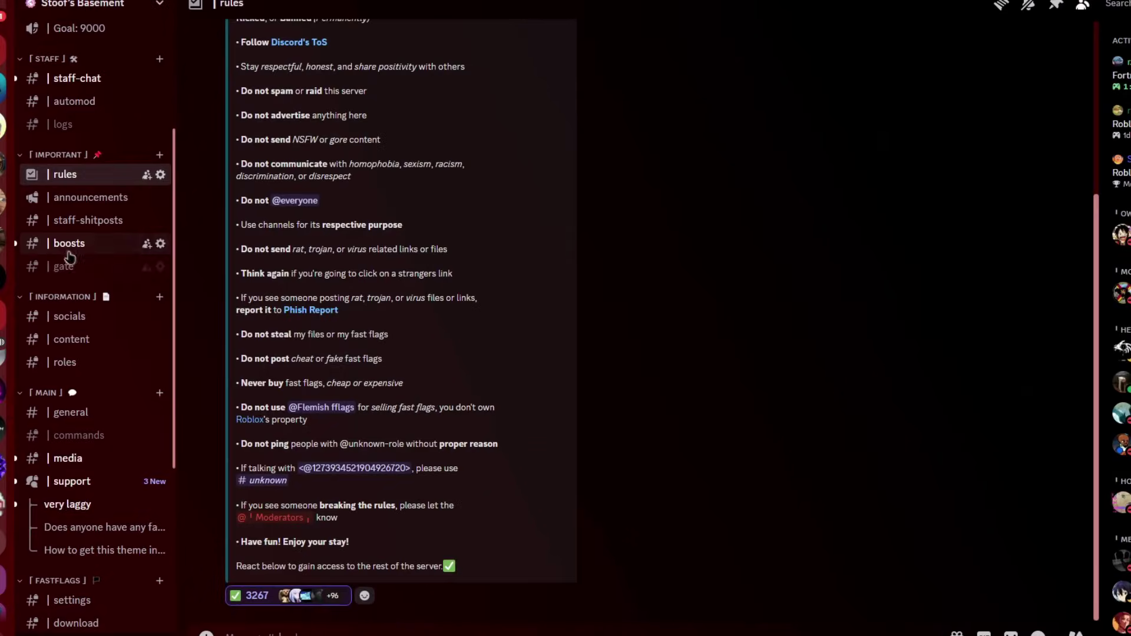
- Switch to the Discord server, open the settings channel in the FastFlags category and read the V16 list's What's new notes
scroll(122, 188, "down", 5)
scroll(121, 190, "down", 1)
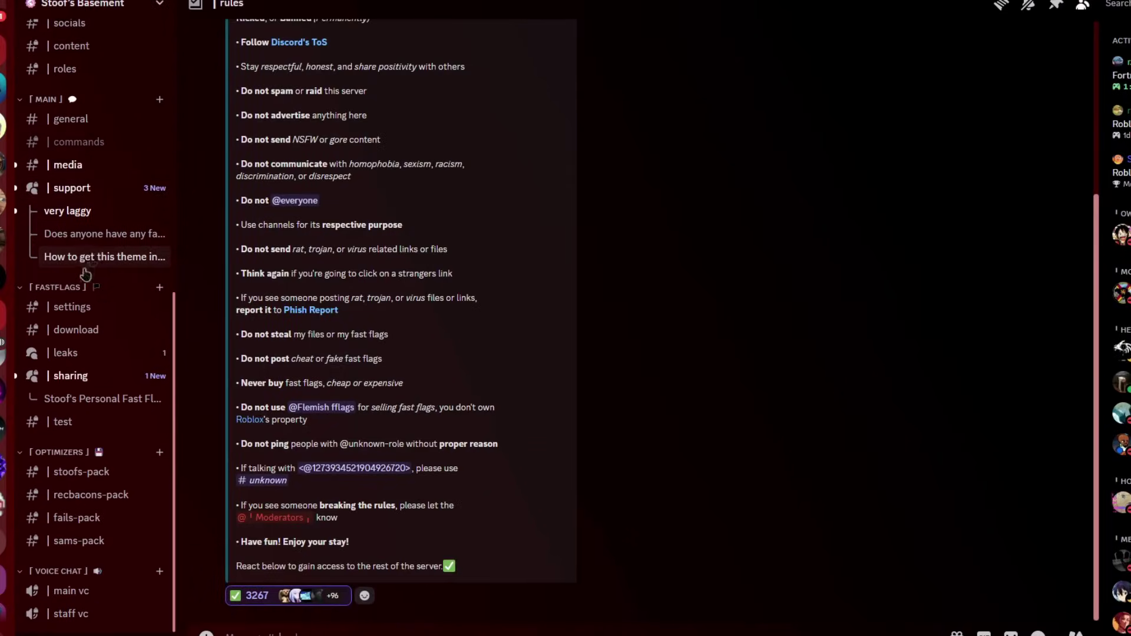
left_click(78, 309)
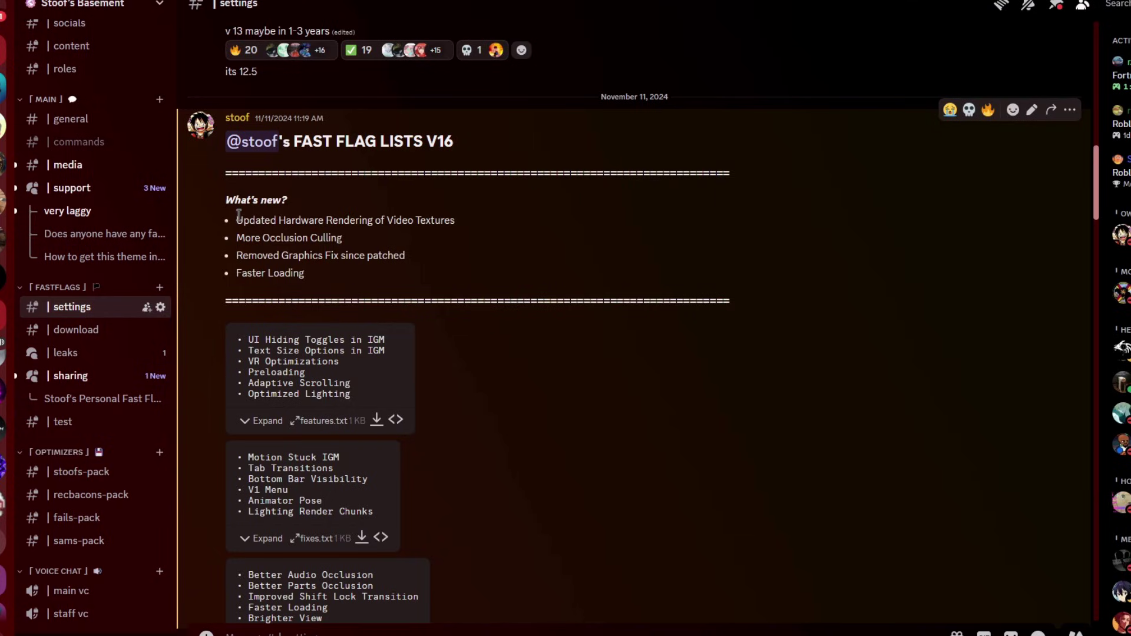
left_click_drag(239, 222, 357, 222)
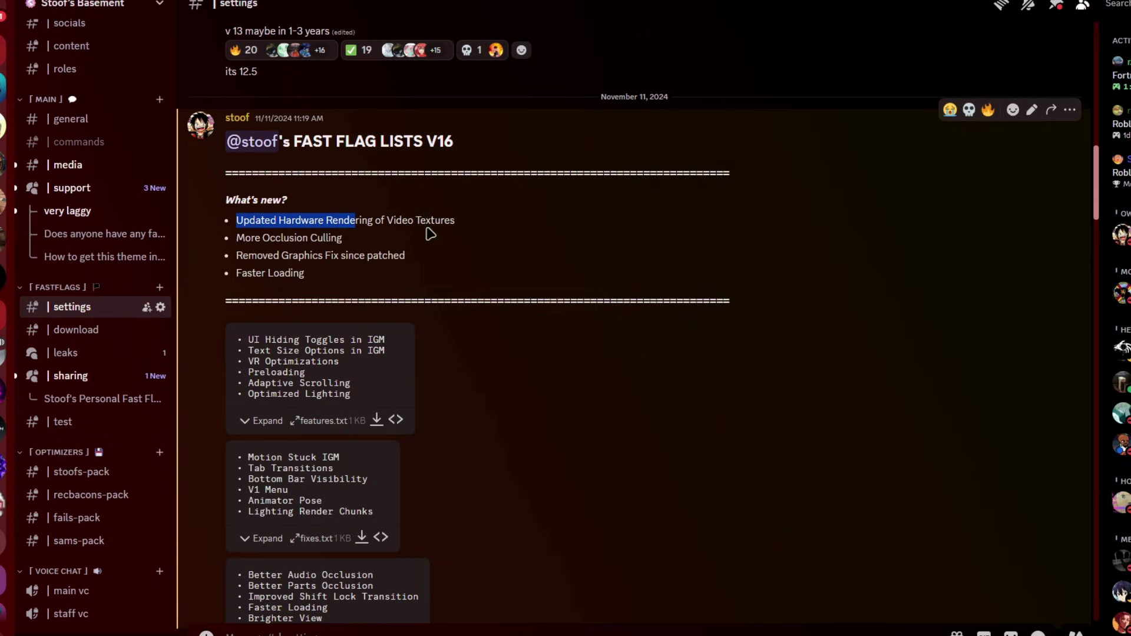
left_click(434, 230)
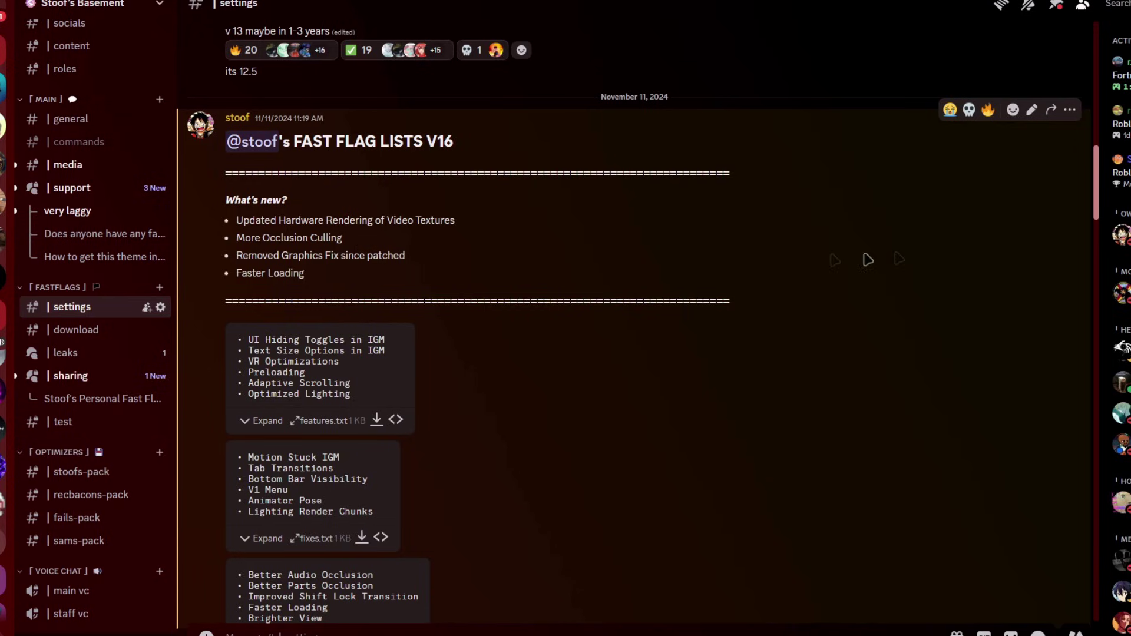
- Examine the V16 fast flag presets from Max to Worst Graphics Quality, comparing their preview images
scroll(694, 260, "down", 10)
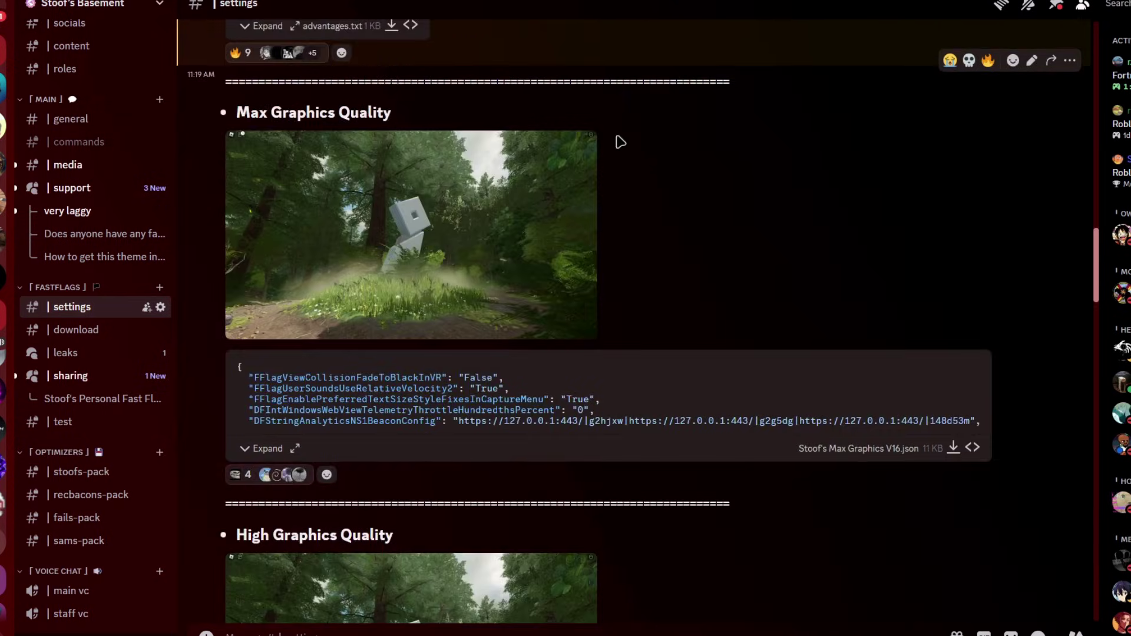
scroll(624, 150, "down", 5)
scroll(701, 211, "down", 8)
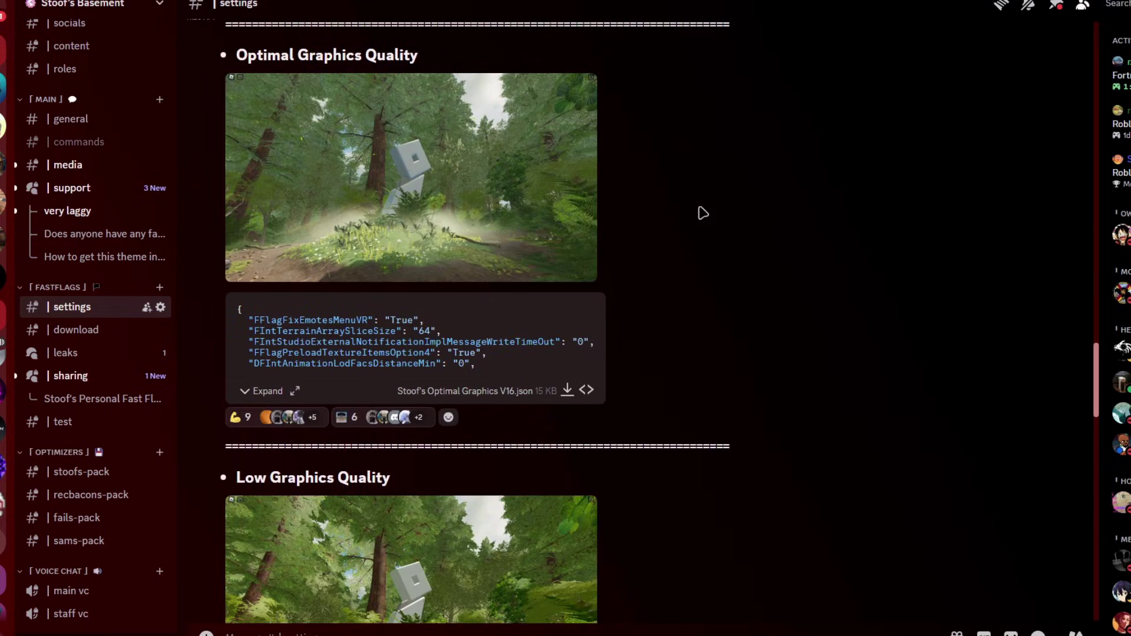
scroll(773, 207, "down", 5)
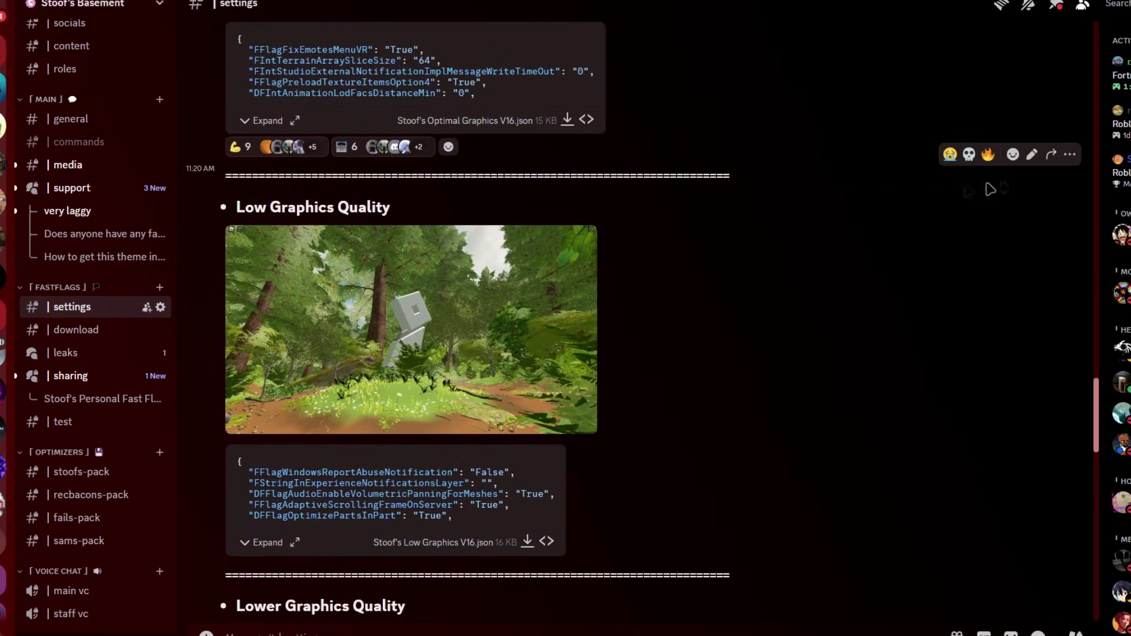
scroll(837, 251, "down", 5)
scroll(844, 248, "down", 4)
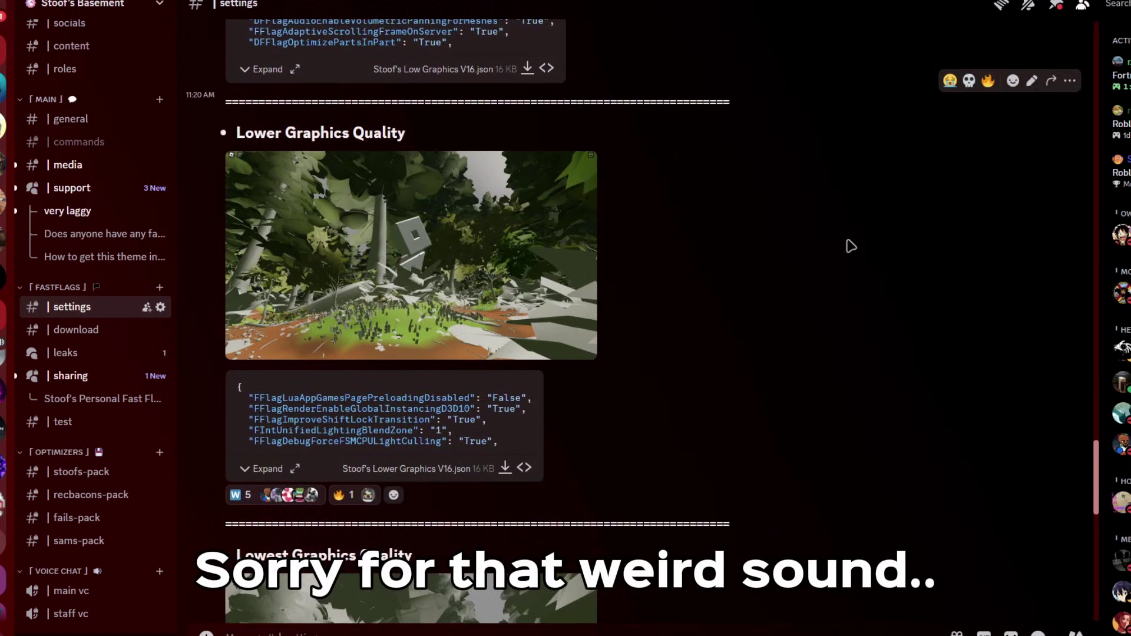
scroll(860, 234, "down", 4)
scroll(858, 232, "down", 12)
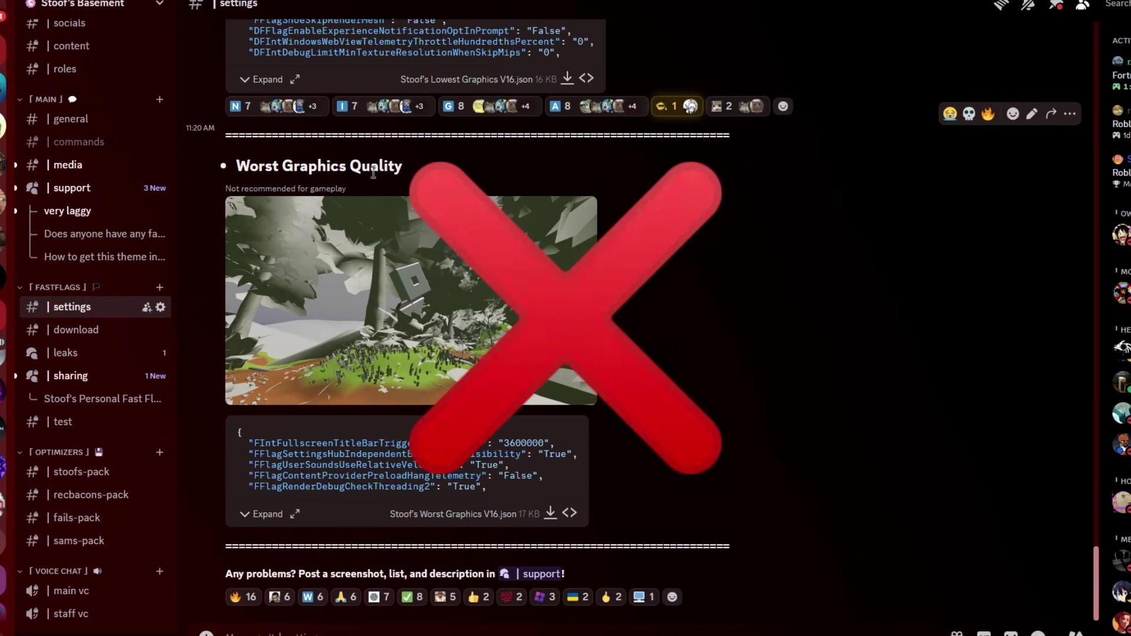
scroll(964, 235, "up", 5)
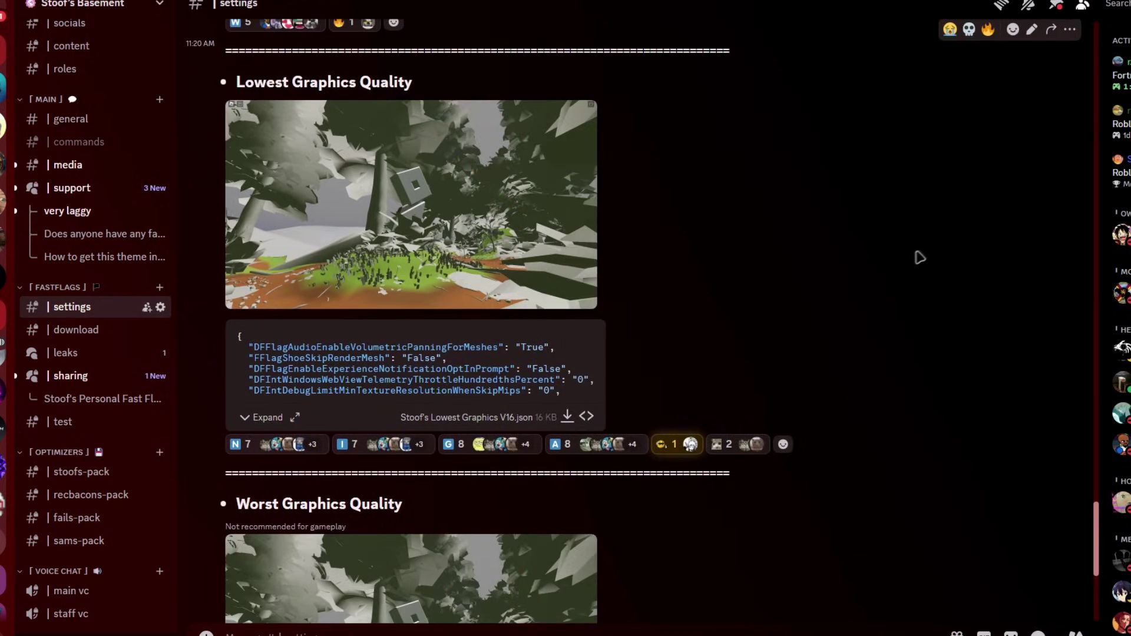
scroll(932, 229, "down", 1)
scroll(905, 245, "up", 2)
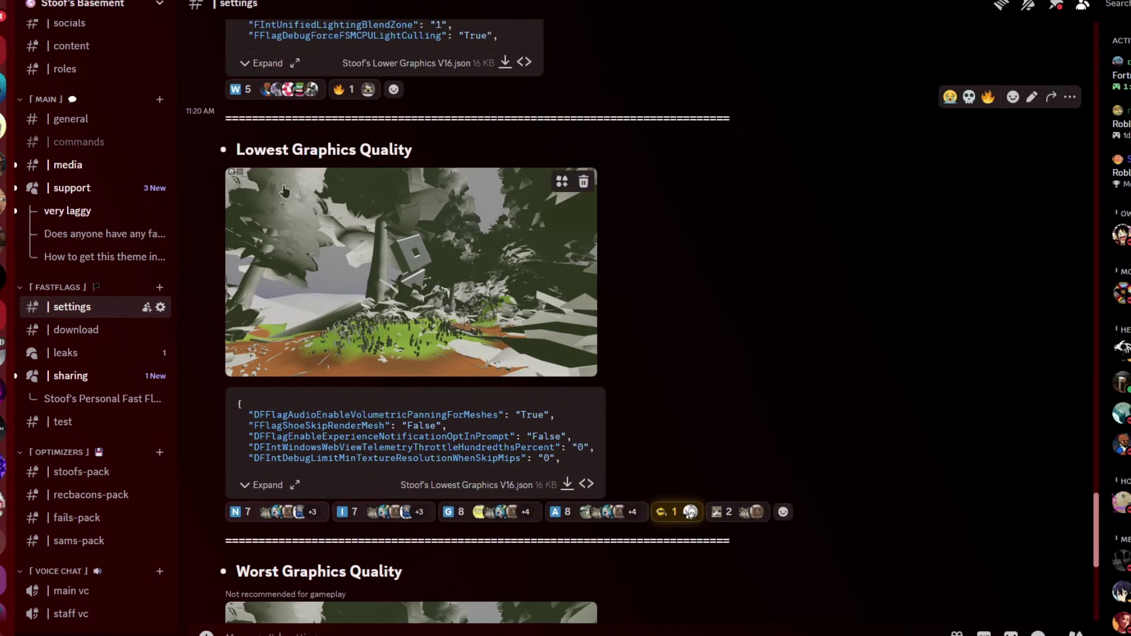
left_click_drag(231, 153, 408, 155)
left_click(419, 158)
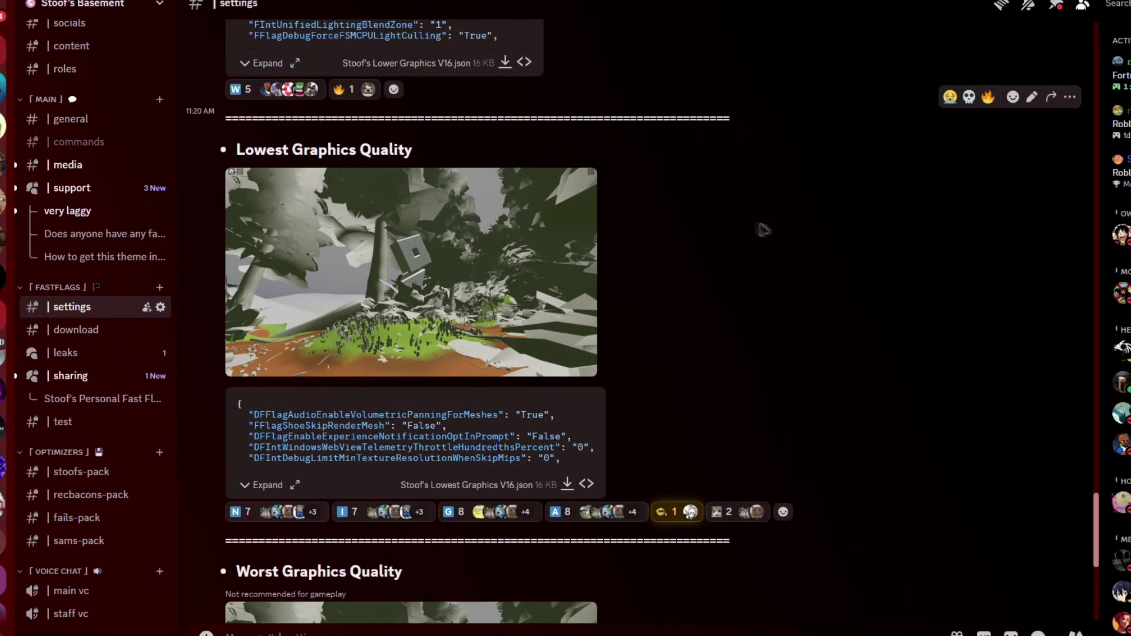
- View the whole Optimal Graphics V16 JSON file, copy all of its contents and close the file view
scroll(850, 248, "up", 20)
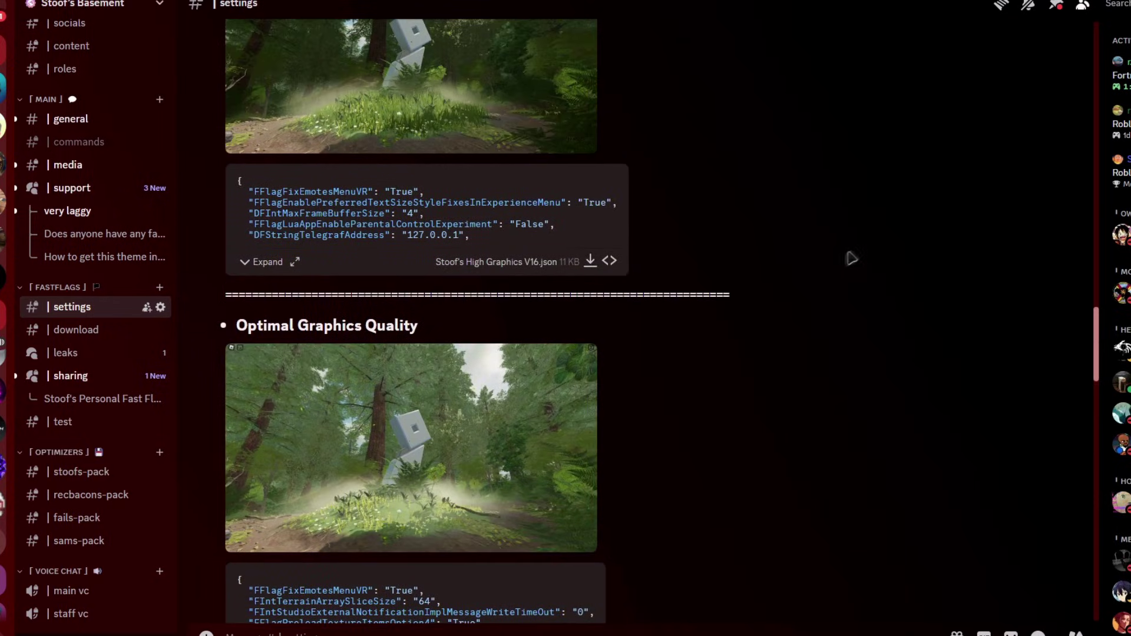
scroll(851, 258, "down", 3)
left_click(295, 460)
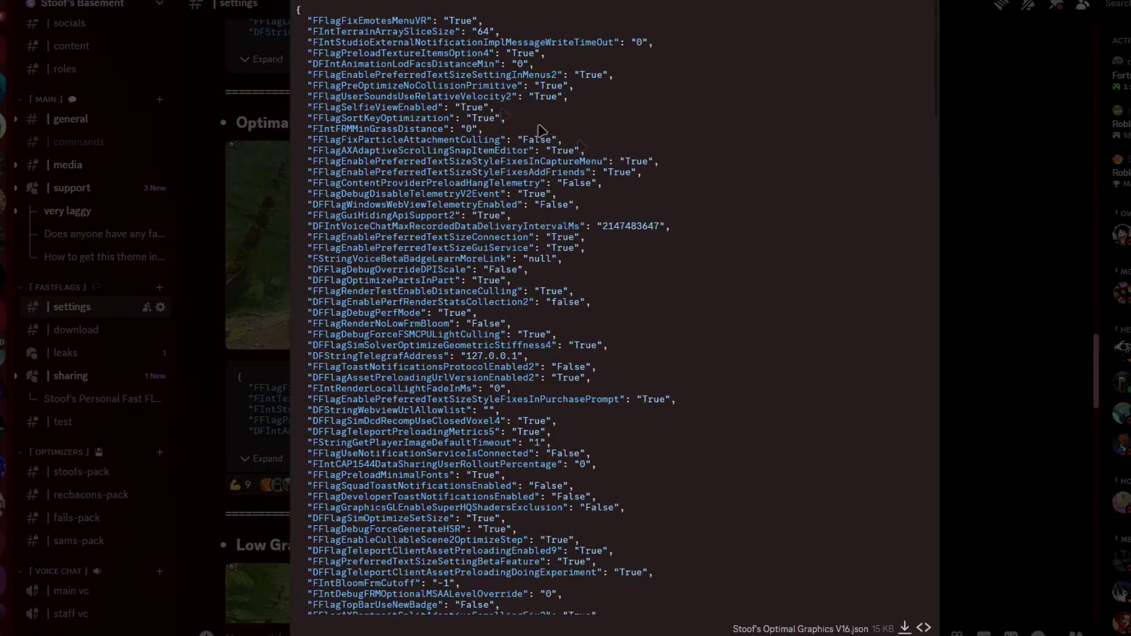
key("Escape")
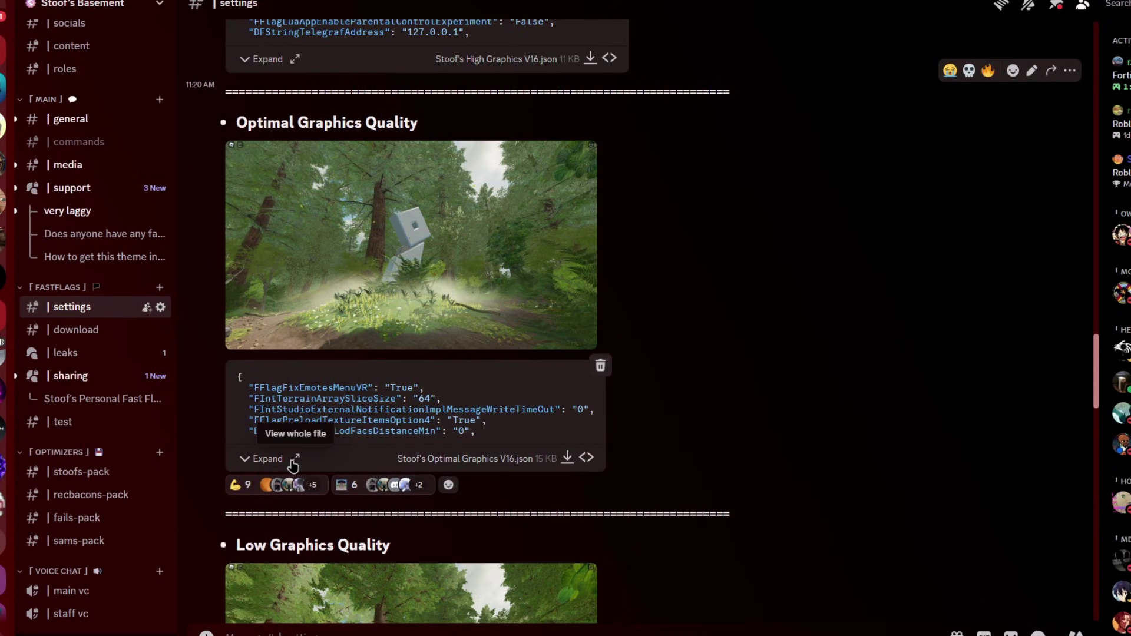
left_click(295, 459)
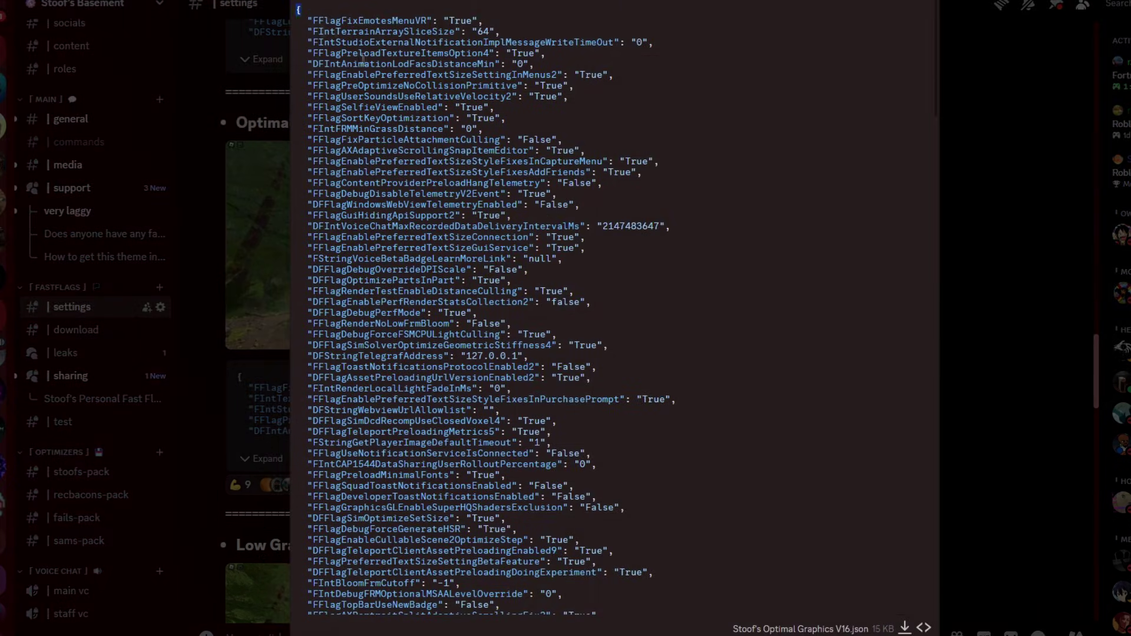
left_click_drag(362, 59, 442, 542)
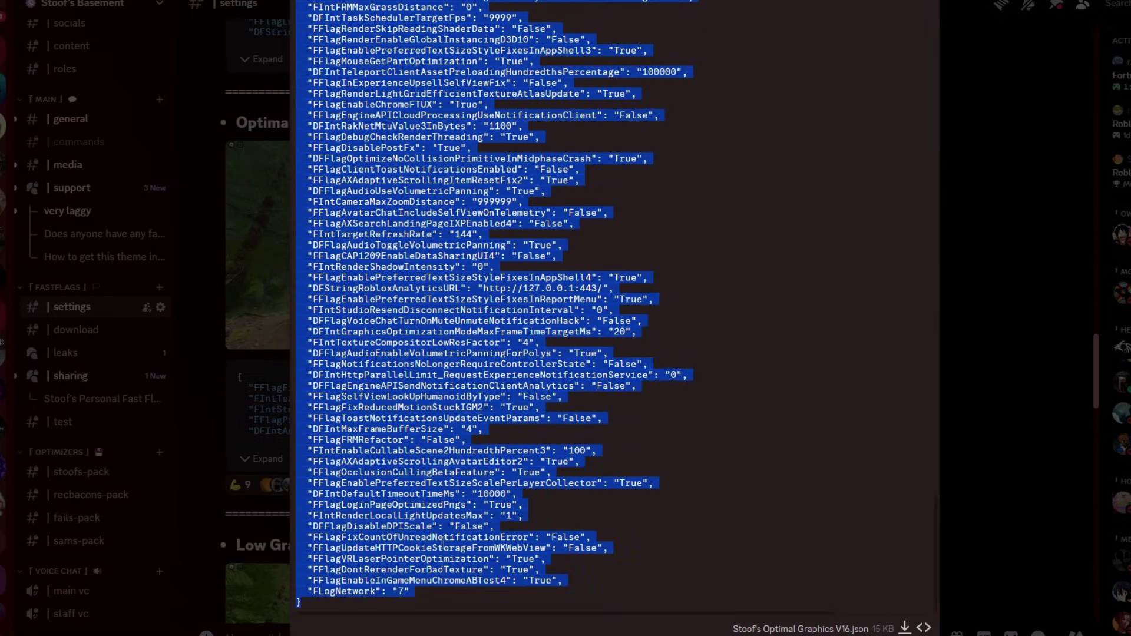
right_click(388, 323)
left_click(429, 375)
left_click(992, 267)
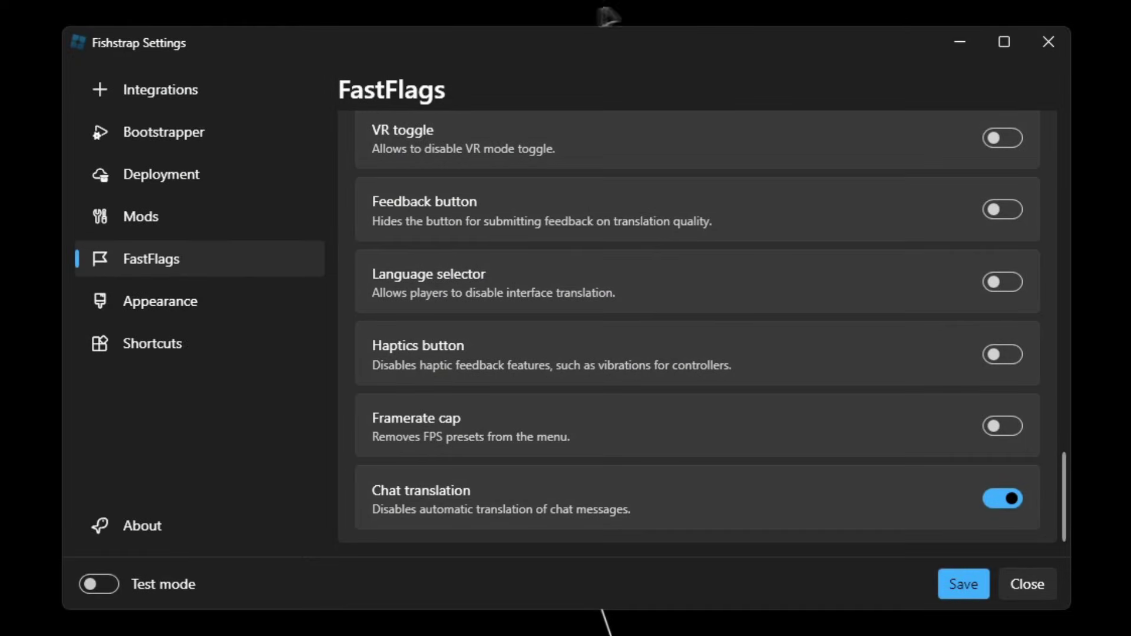
- Switch back to Fishstrap and import the copied JSON into the Fast Flag Editor, overwriting the conflicting flag values
scroll(801, 344, "up", 15)
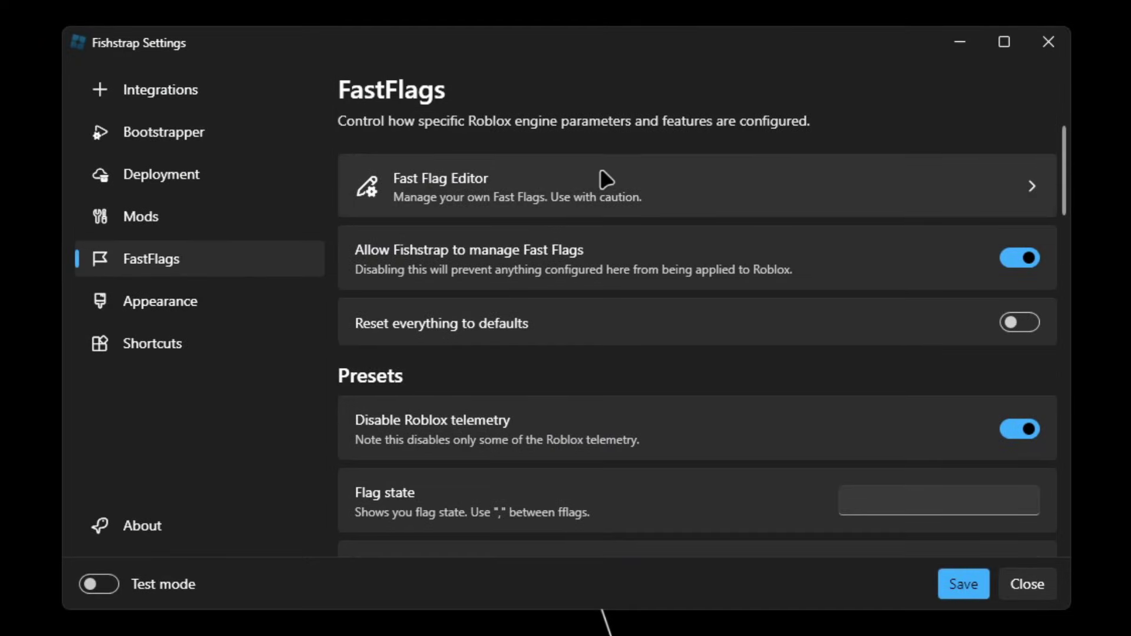
left_click(602, 176)
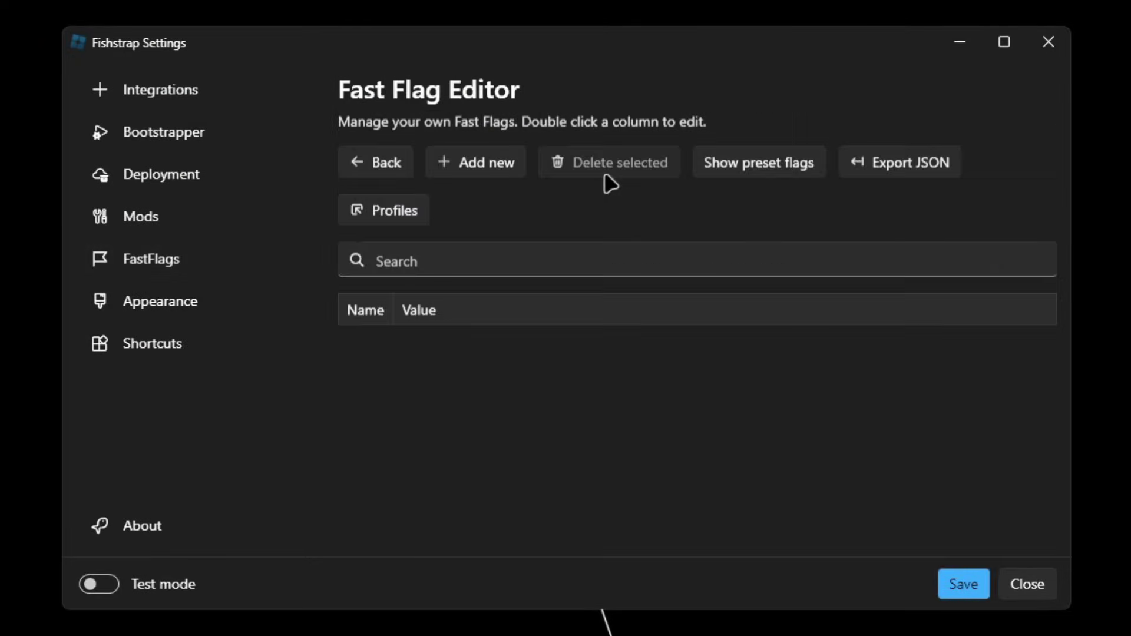
left_click(469, 165)
left_click(582, 223)
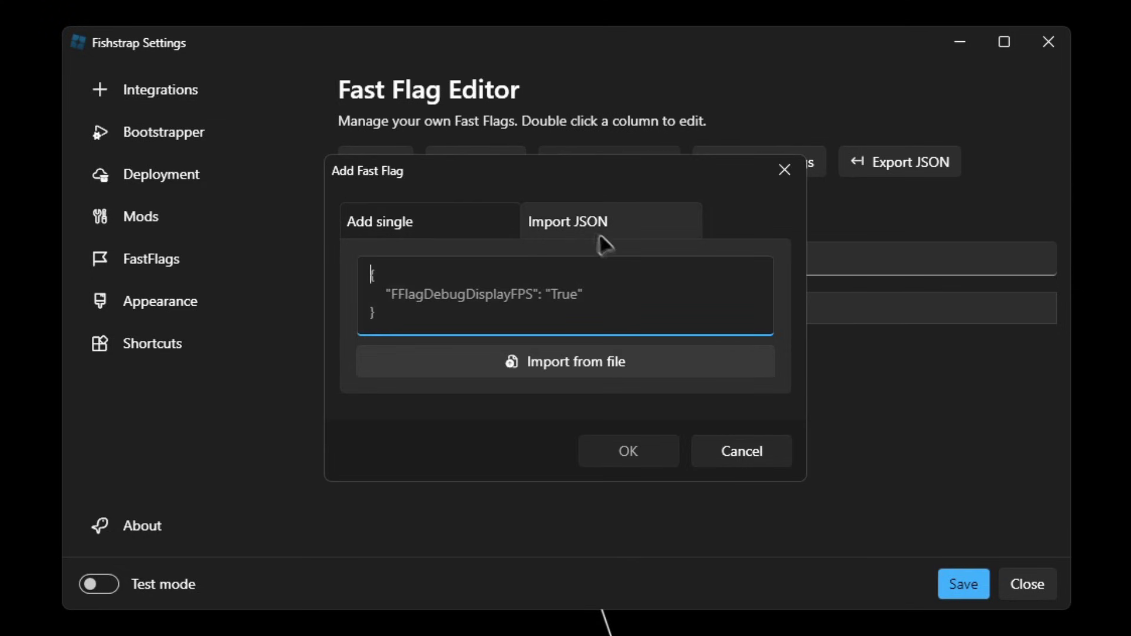
right_click(419, 282)
left_click(462, 379)
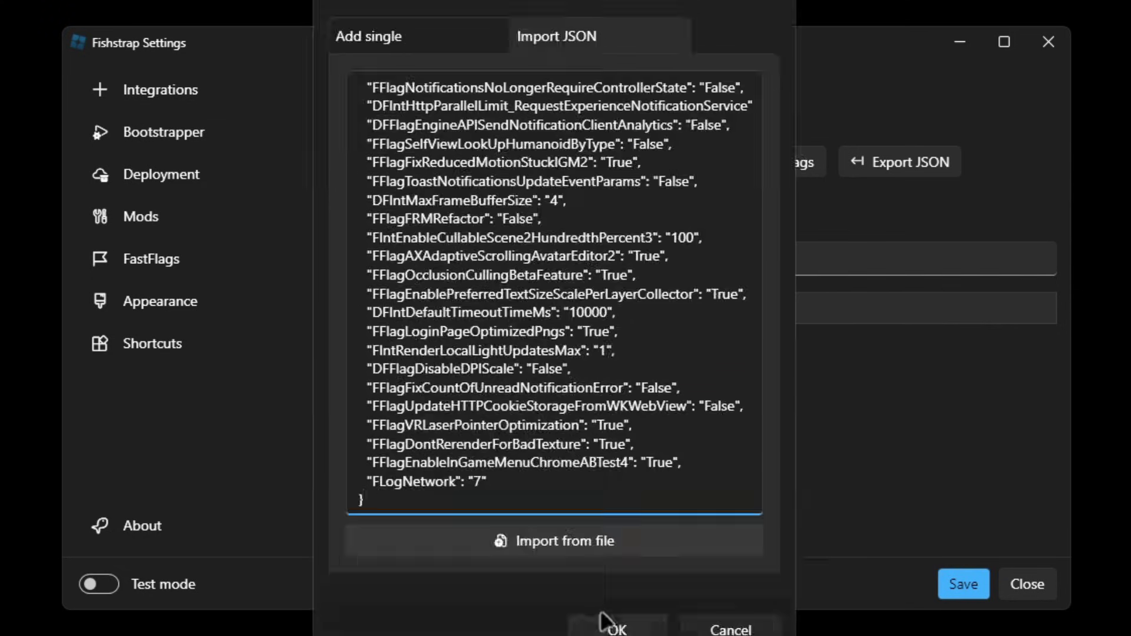
left_click(613, 627)
left_click(639, 403)
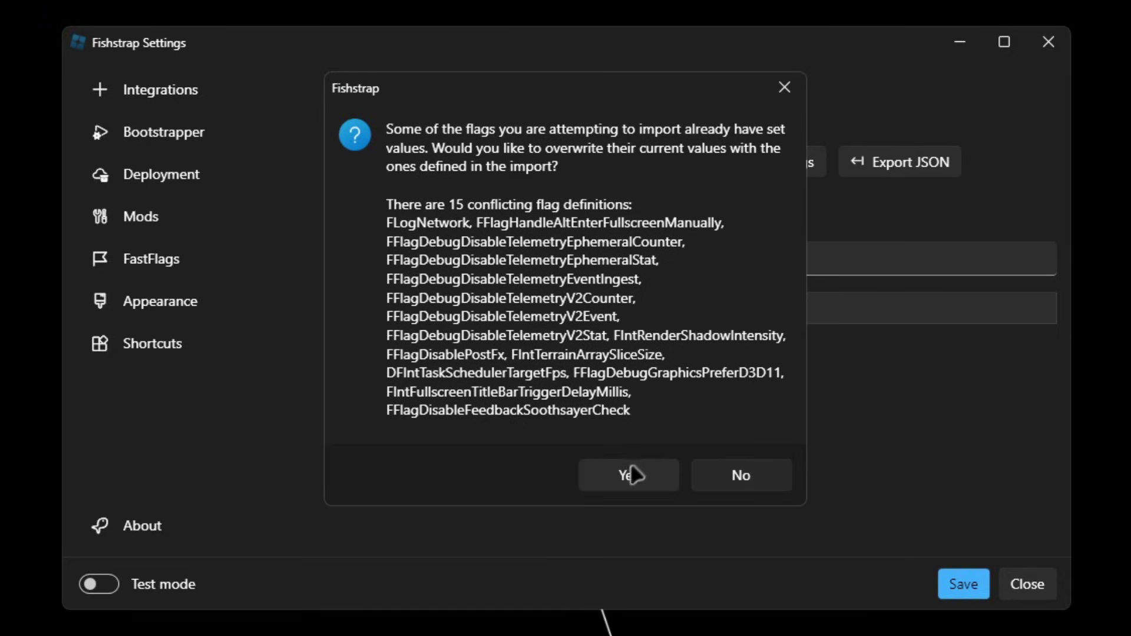
left_click(631, 471)
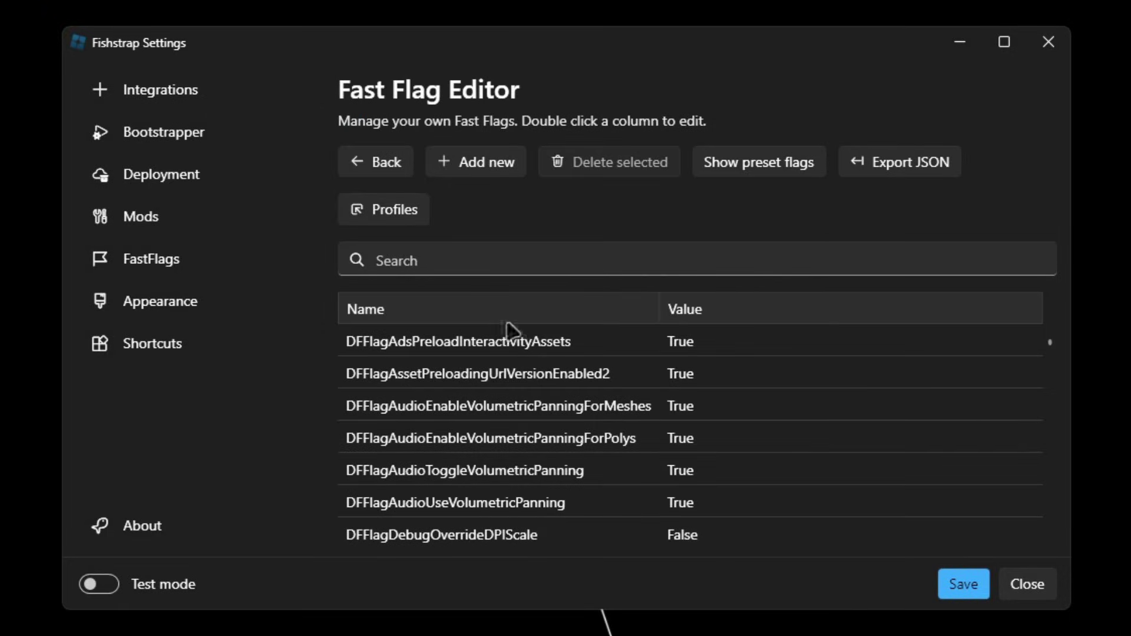
- Save the imported fast flags as a profile named Optimal Graphics Quality
left_click(408, 222)
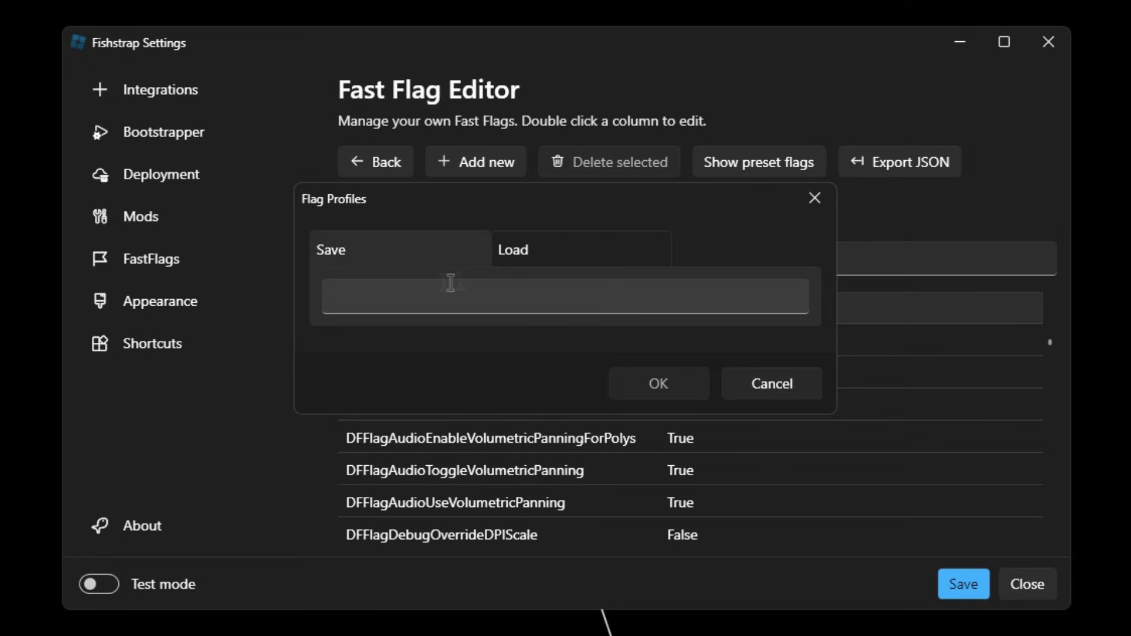
left_click(432, 289)
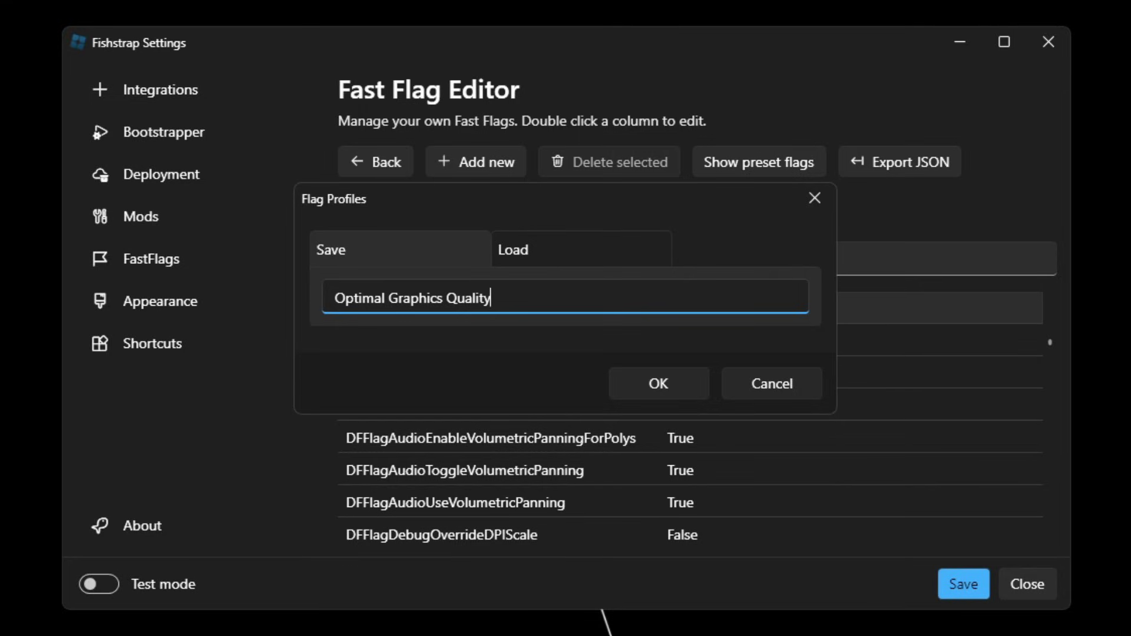
left_click(648, 389)
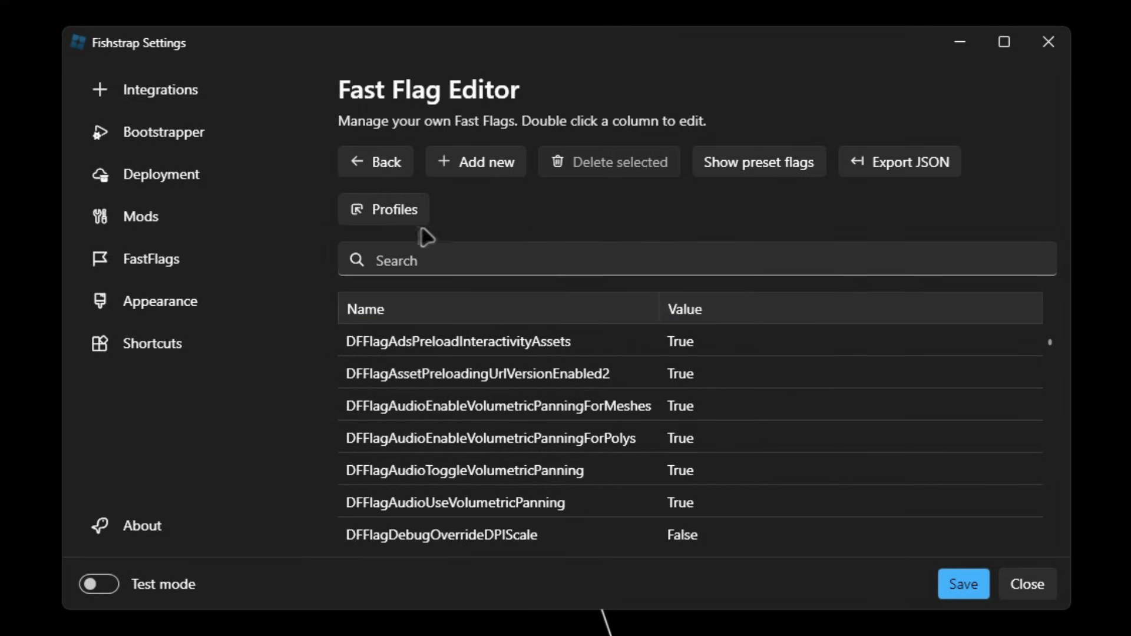
- Load the Optimal Graphics Quality profile from the saved flag profiles, with Clear FFlags left unchecked
left_click(397, 217)
left_click(594, 259)
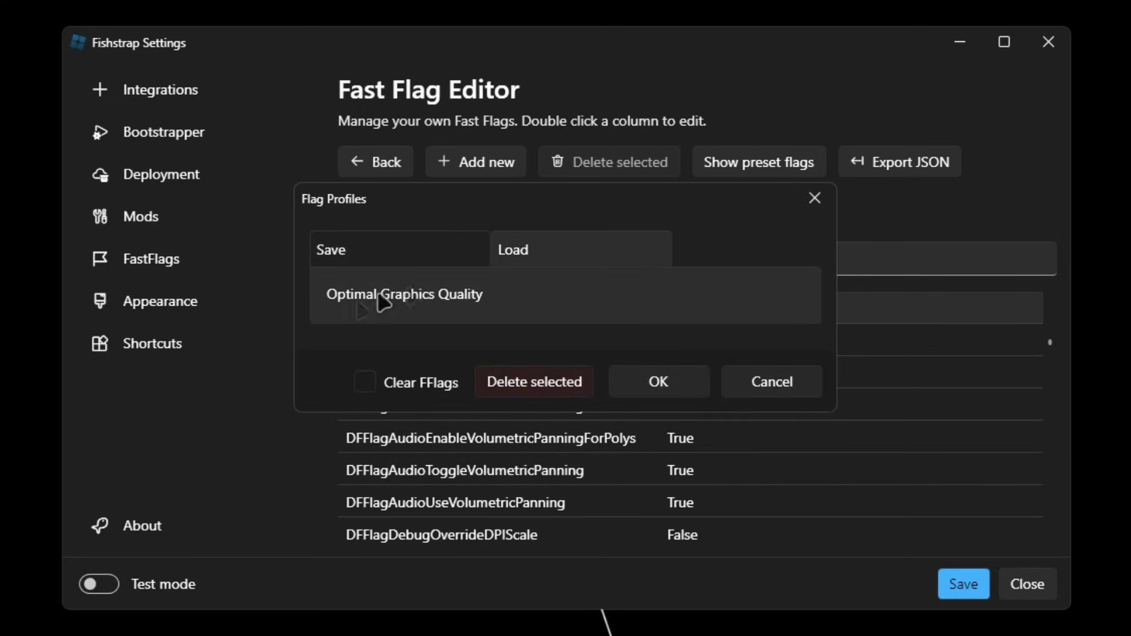
left_click(698, 380)
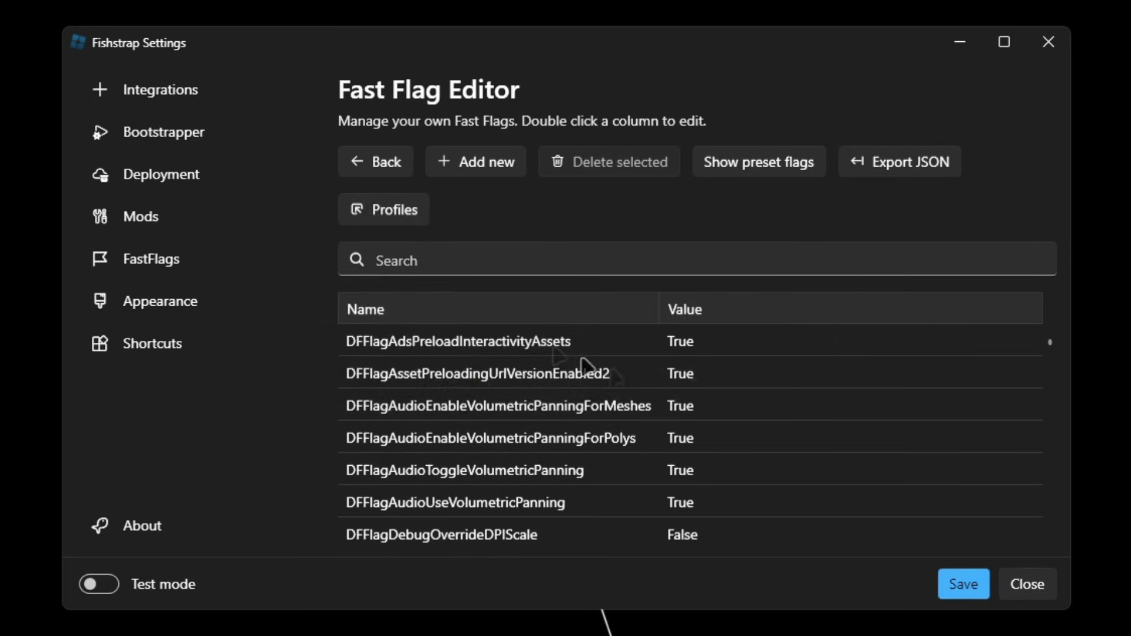
- Set the Global Theme to Light in the Appearance settings
left_click(172, 303)
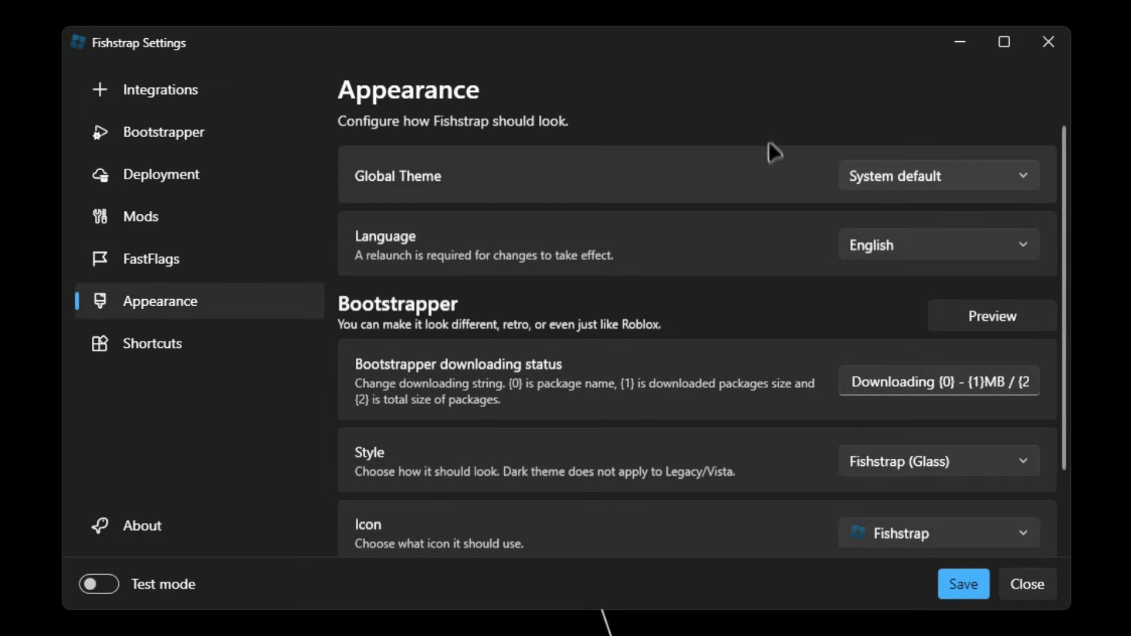
left_click(932, 180)
left_click(904, 248)
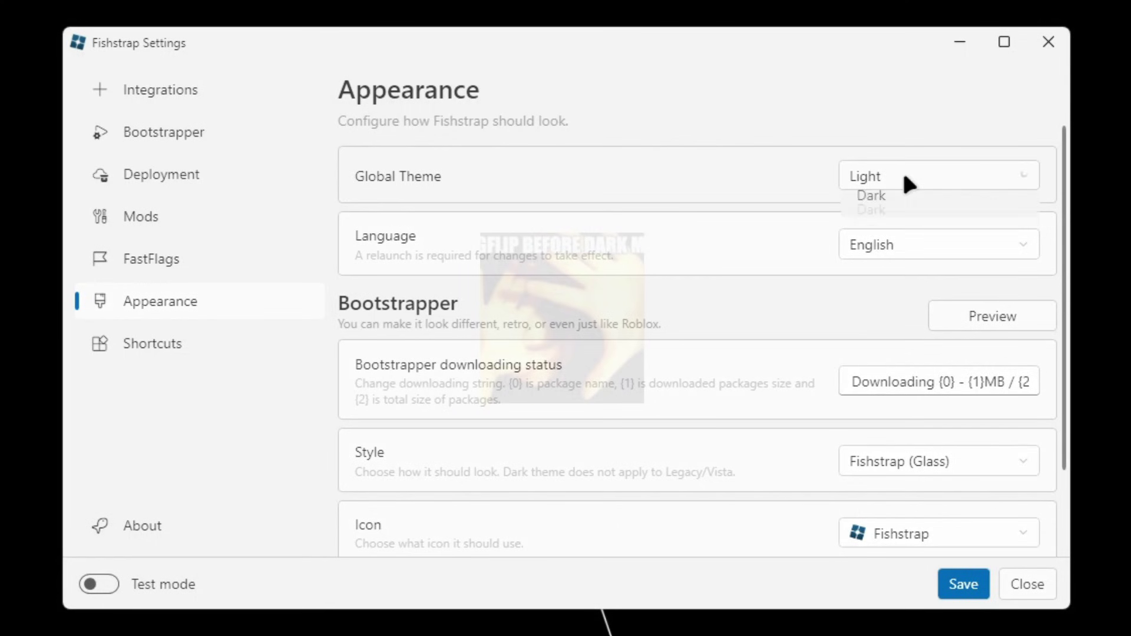
- Set the Global Theme to Dark and look over the language, bootstrapper and customisation options below it
left_click(907, 184)
left_click(901, 298)
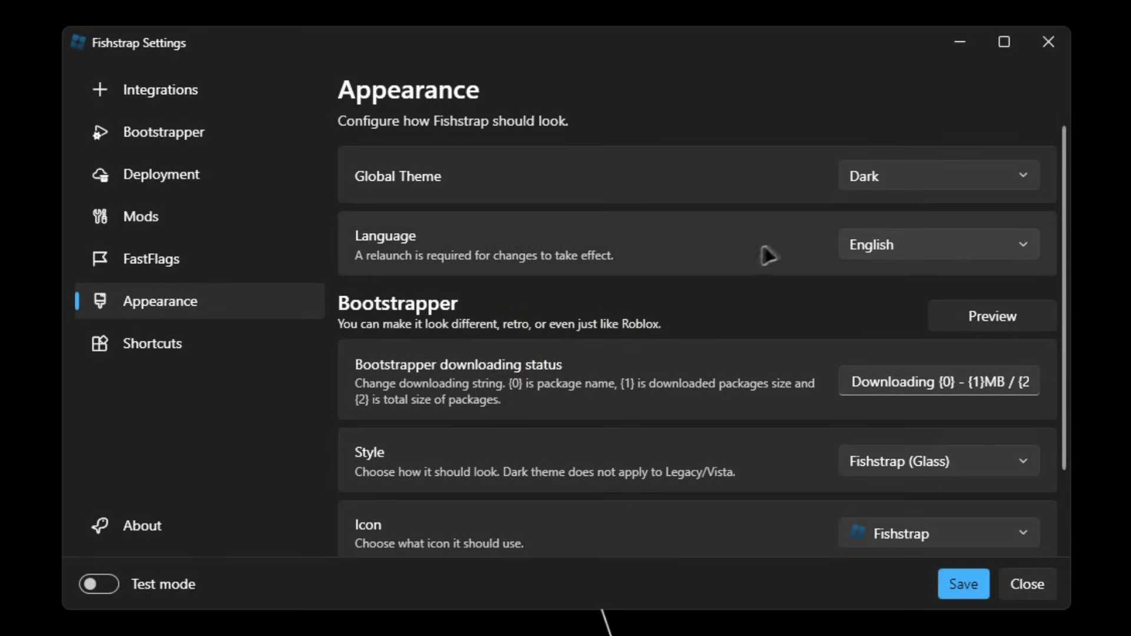
left_click(845, 253)
scroll(865, 271, "down", 2)
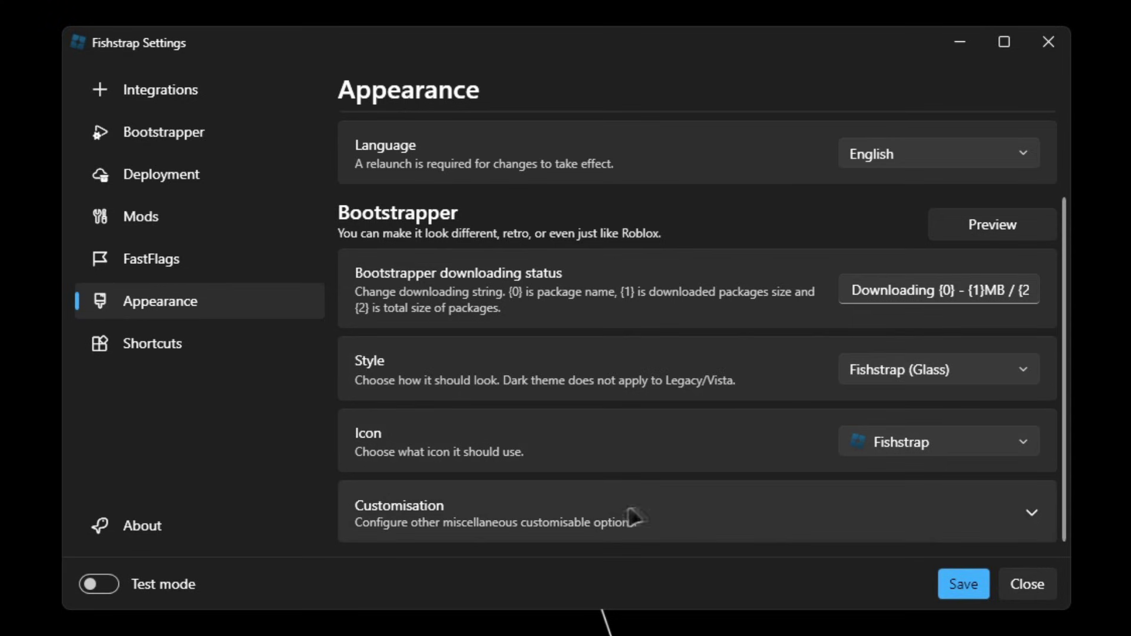
left_click(757, 515)
scroll(653, 365, "up", 4)
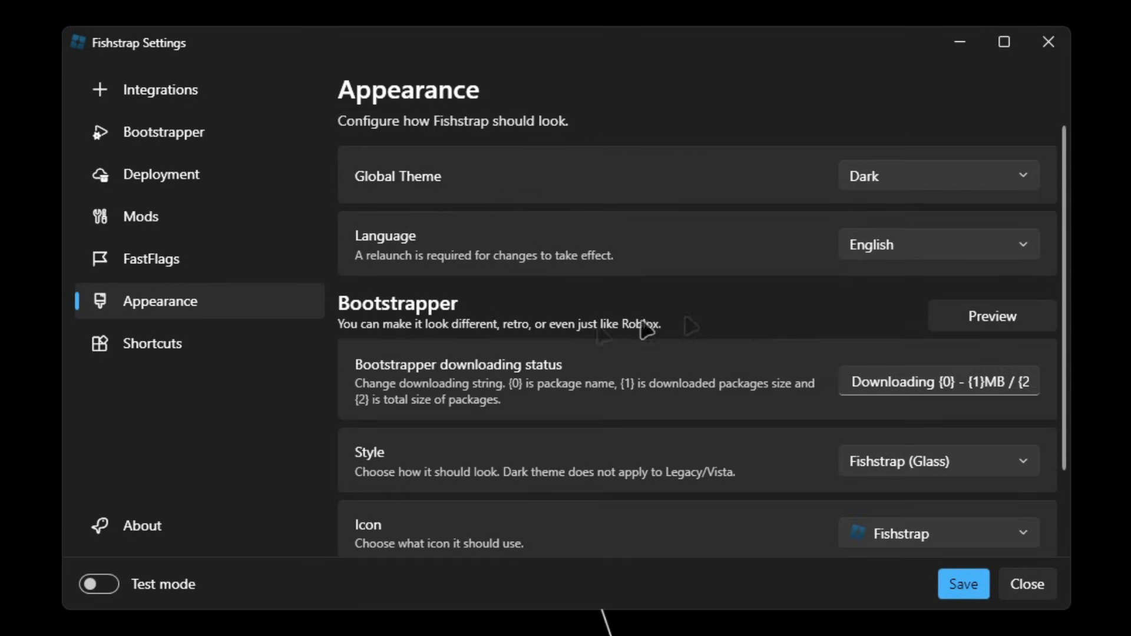
- Enable the Launch Roblox and Fishstrap Settings desktop shortcuts and save the settings
left_click(195, 353)
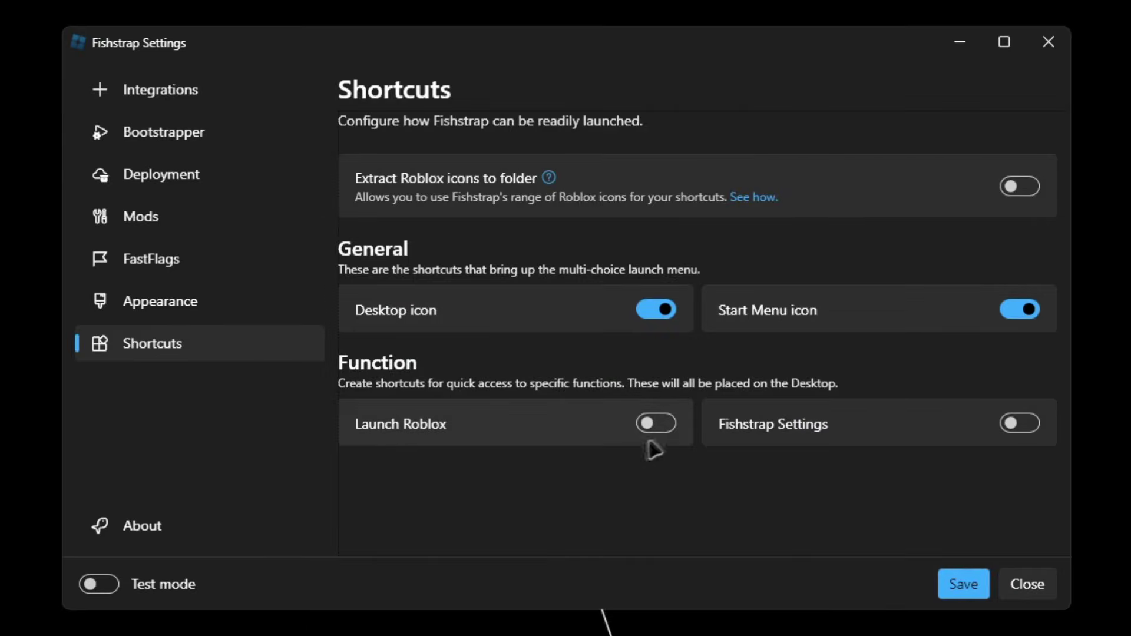
left_click(657, 426)
left_click(1019, 424)
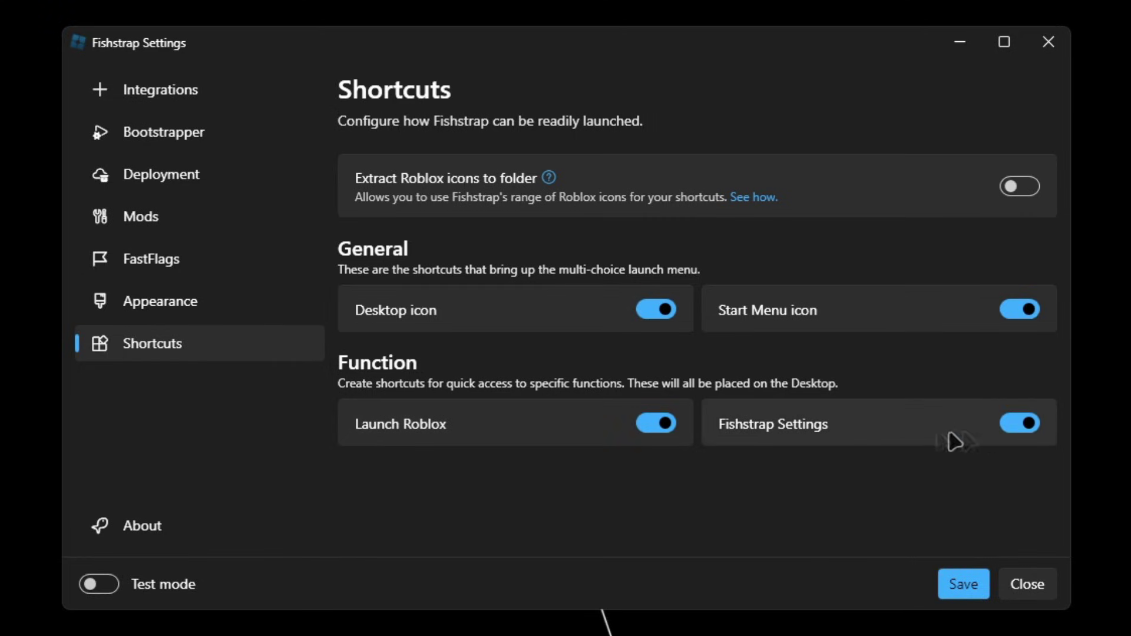
left_click(964, 592)
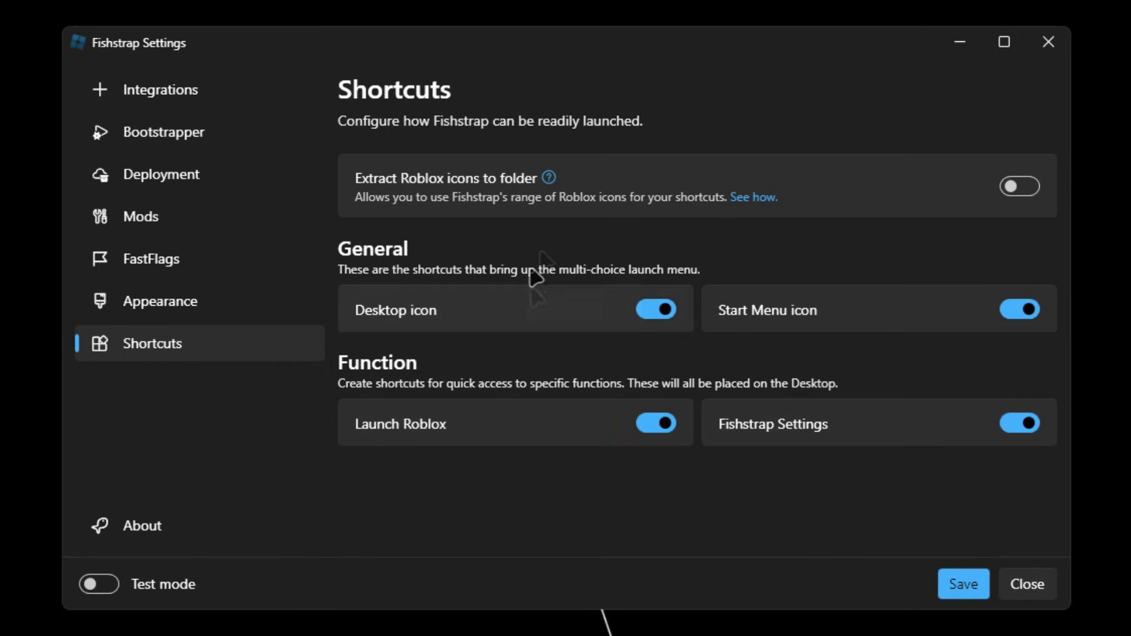
left_click(950, 580)
- Enable Test mode, accepting its confirmation, and close the settings window so that Roblox launches
left_click(97, 586)
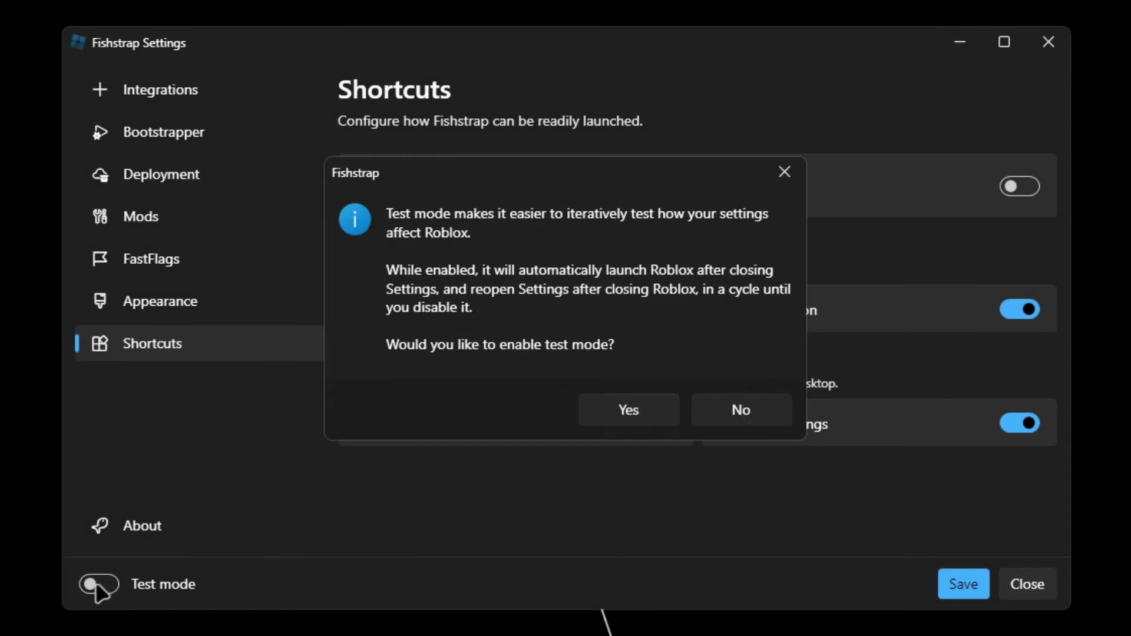
left_click(625, 412)
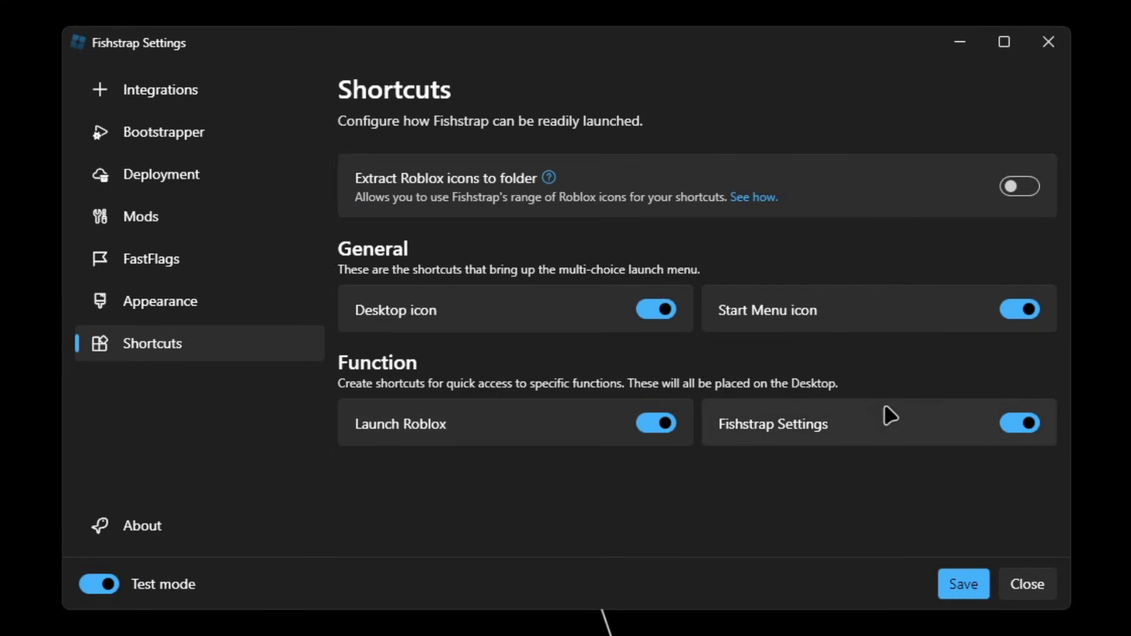
left_click(1027, 586)
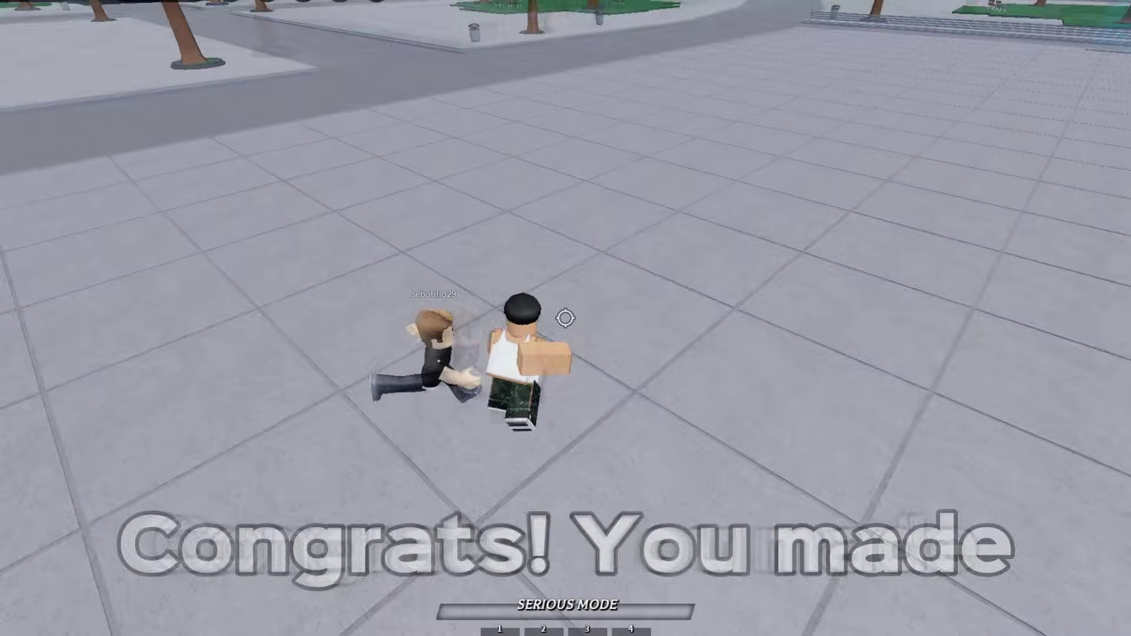
key("2")
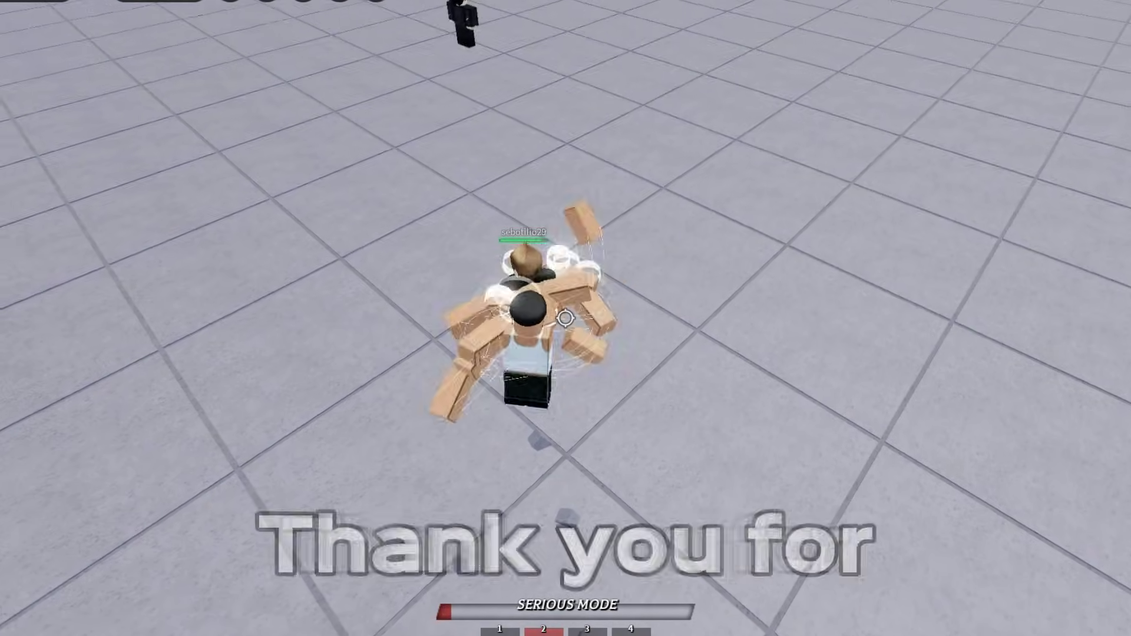
key("3")
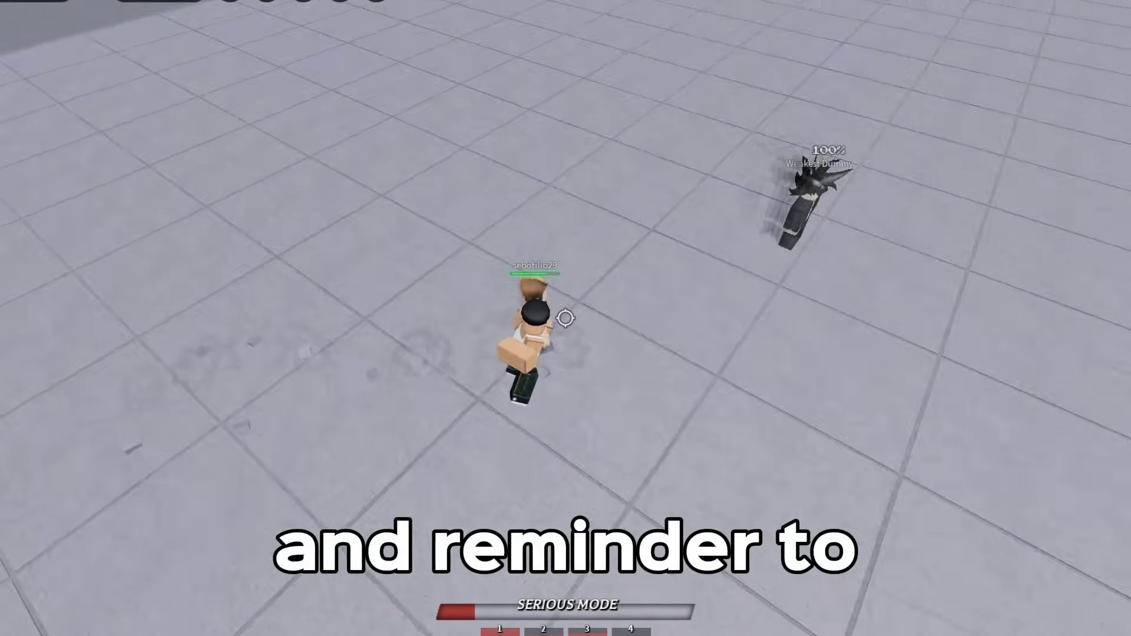
key("1")
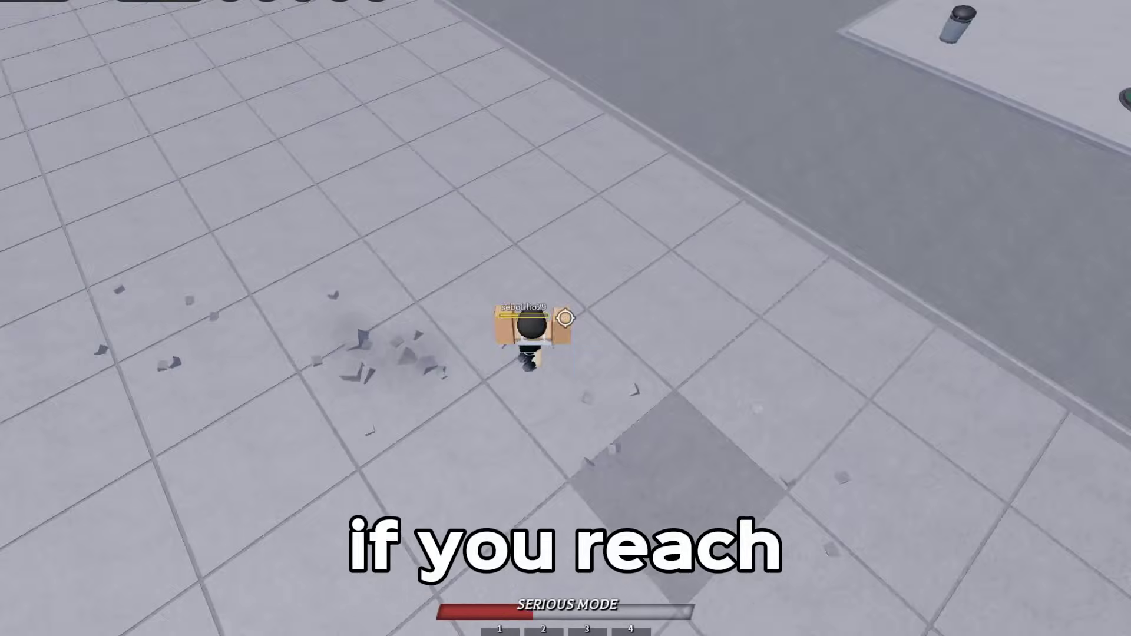
key("shift+F3")
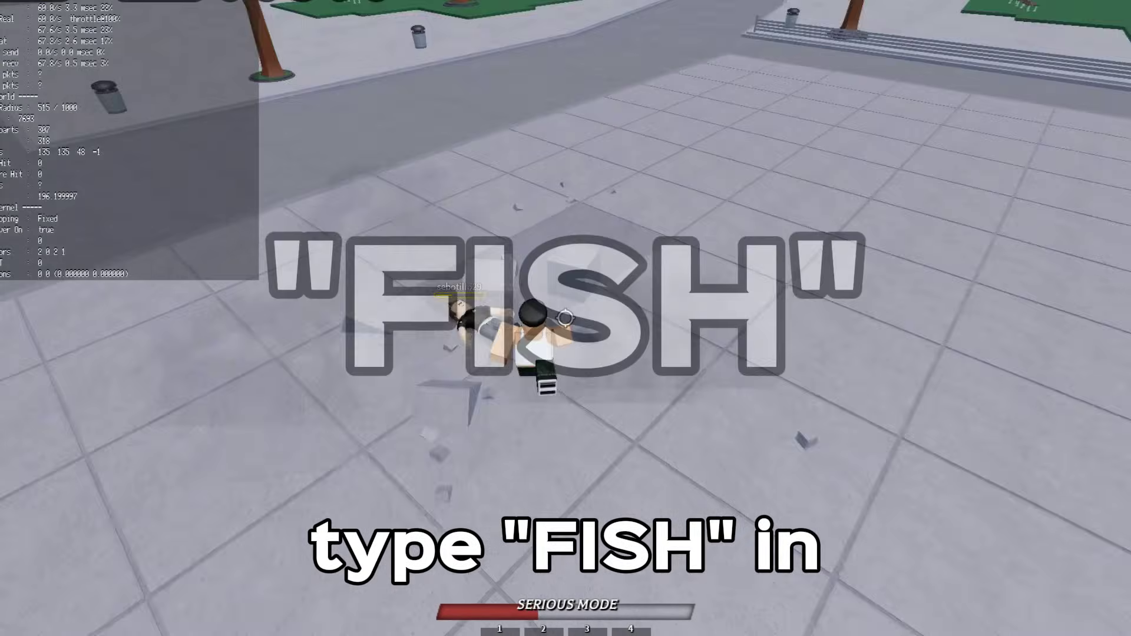
key("shift+F3")
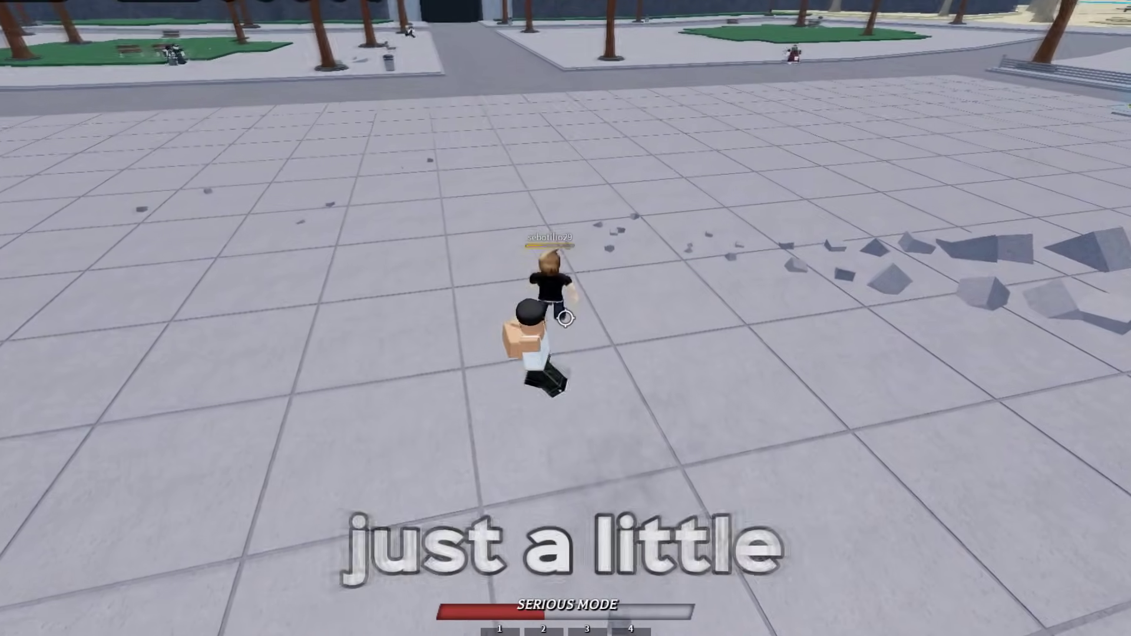
key("2")
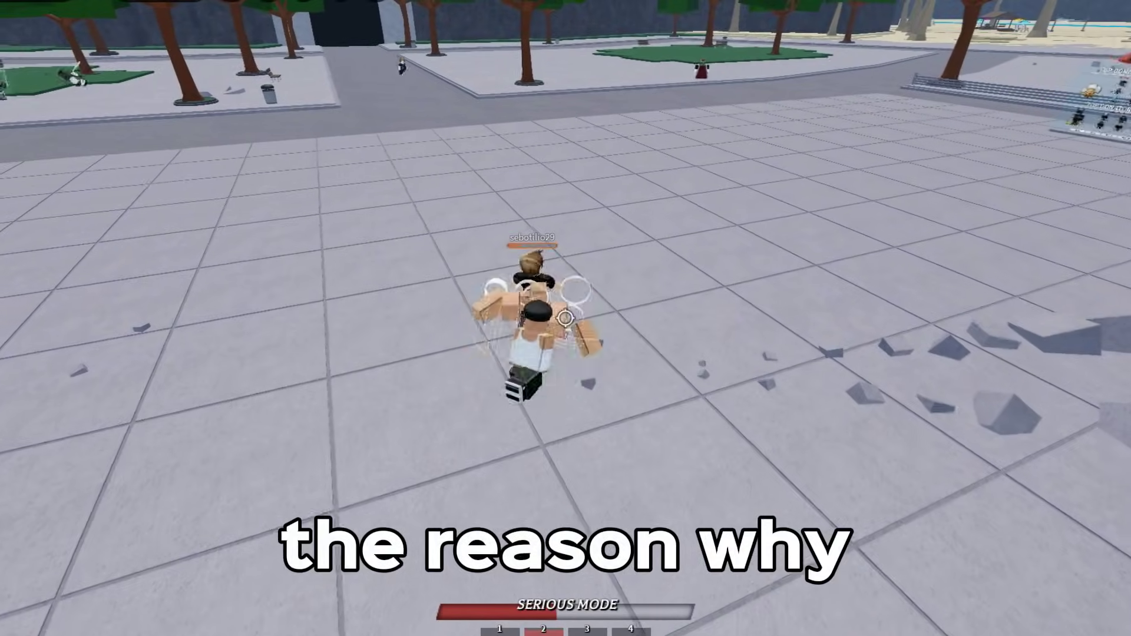
key("3")
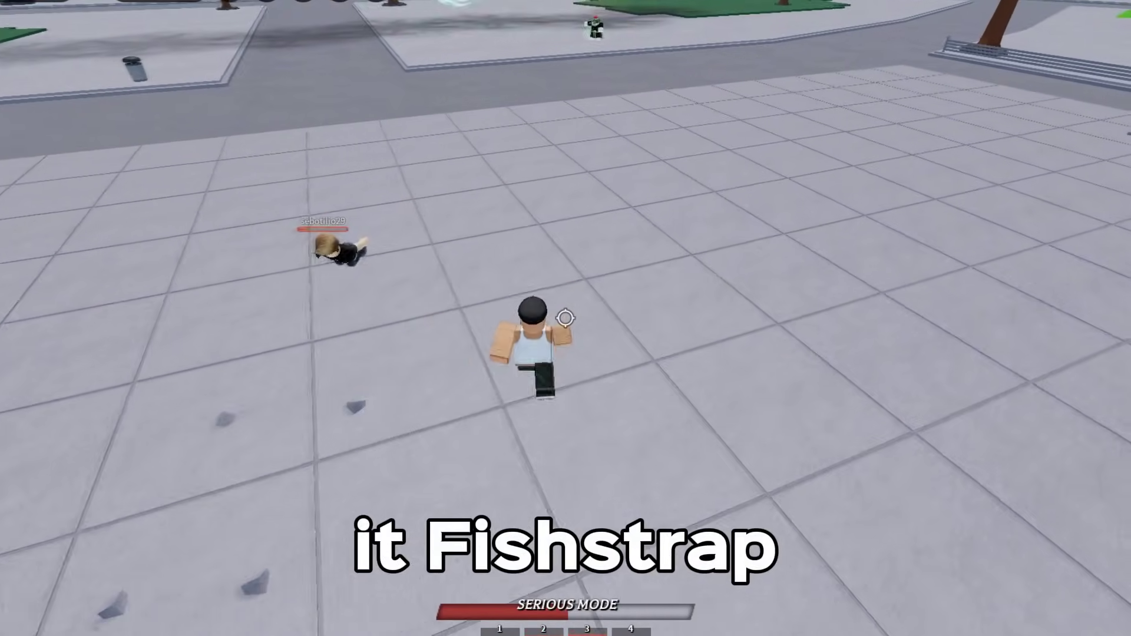
key("4")
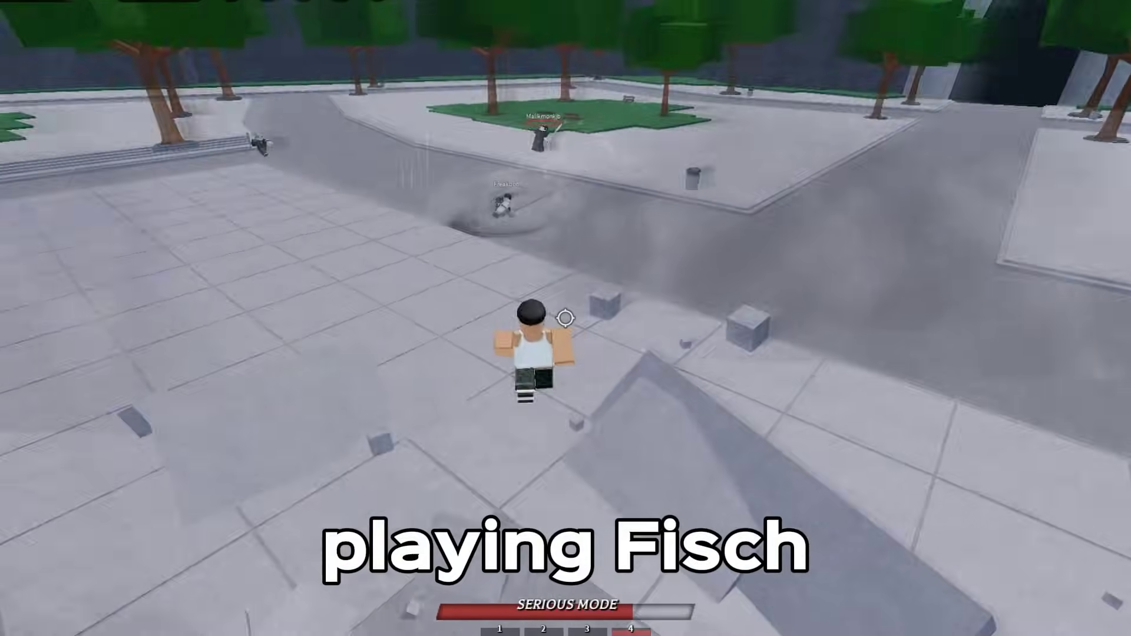
key("w")
key("w")
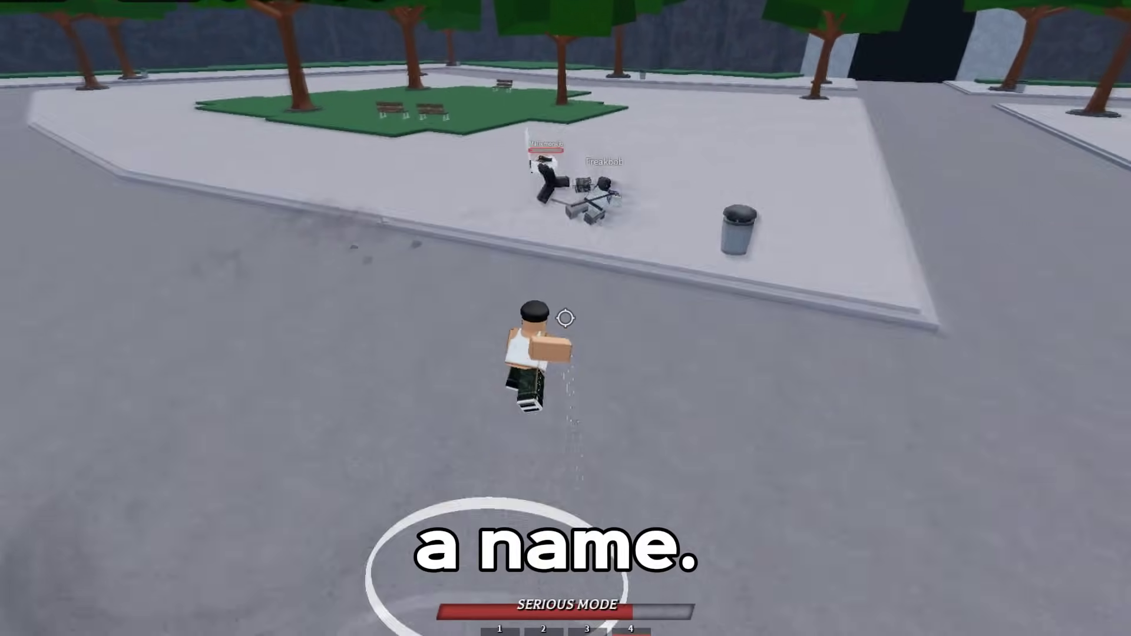
left_click(565, 318)
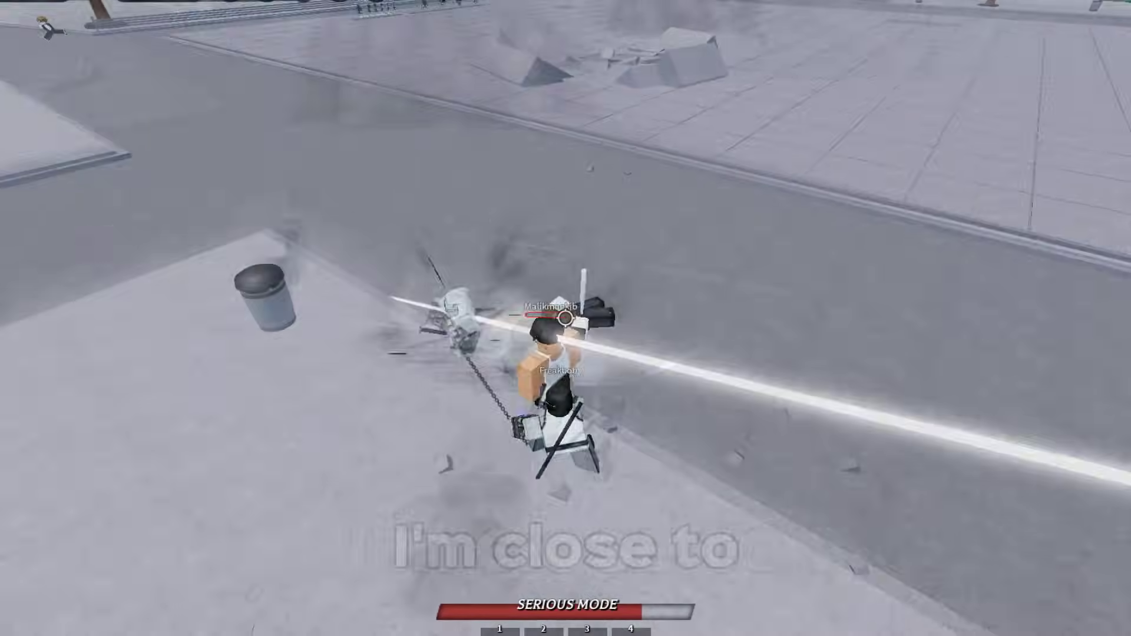